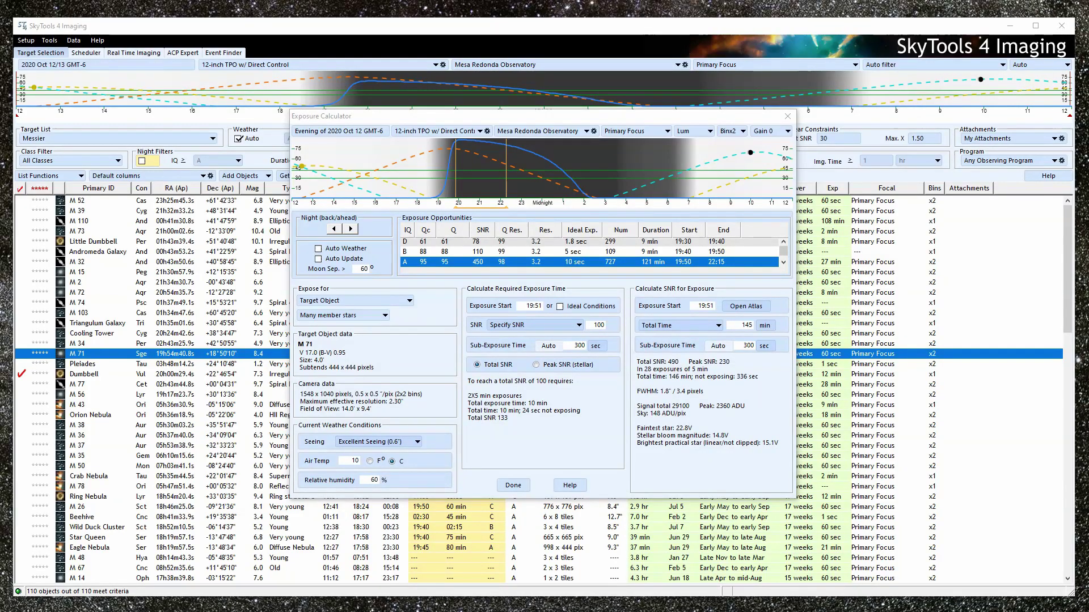
Review M 71's exposure estimates, then close its Exposure Calculator with Done.
left_click(91, 25)
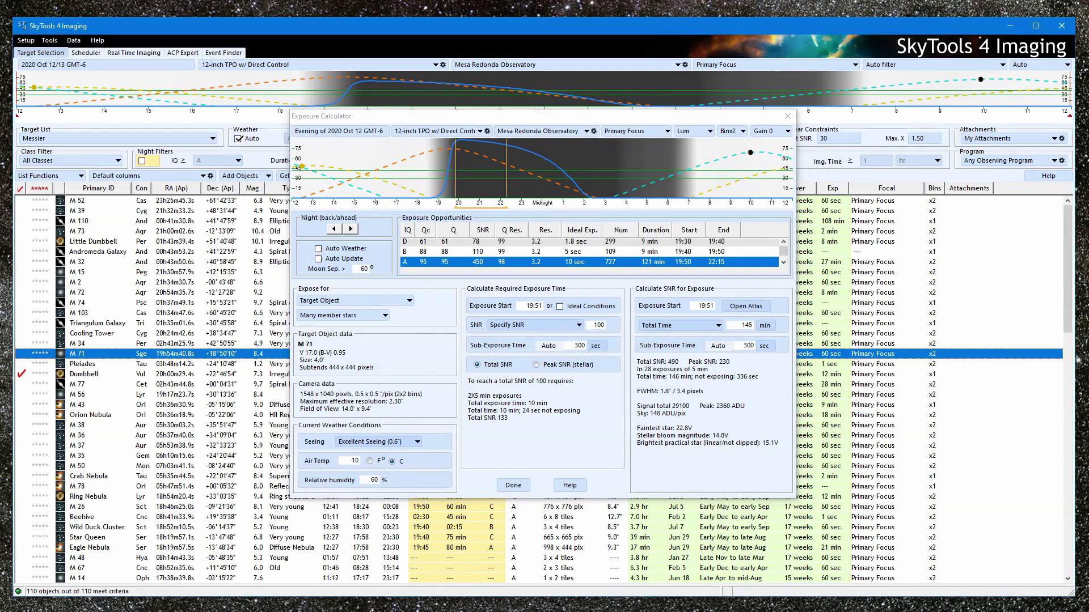
left_click(539, 115)
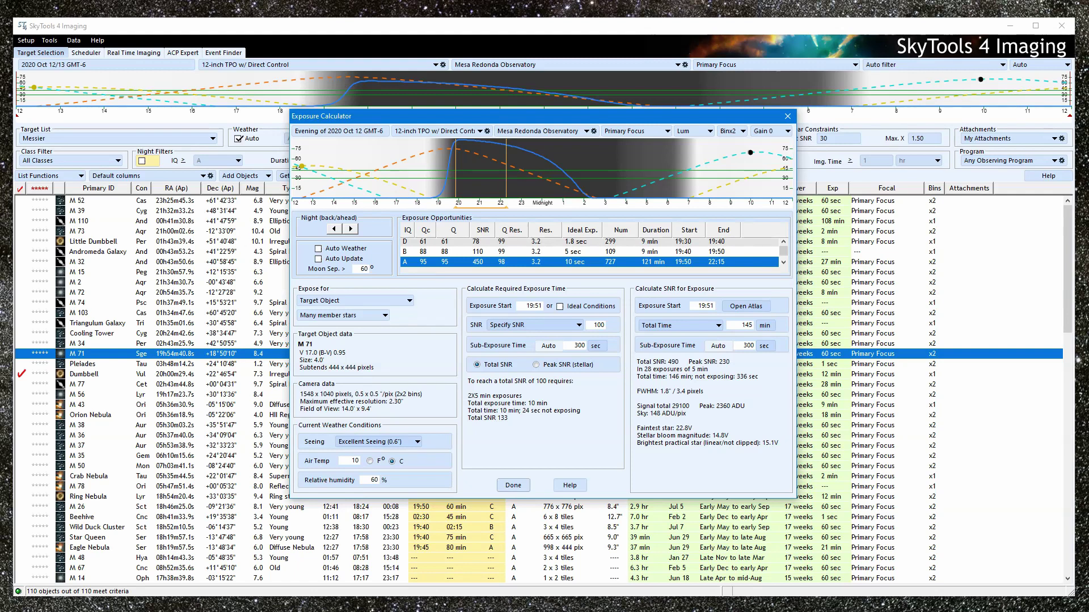
left_click(513, 485)
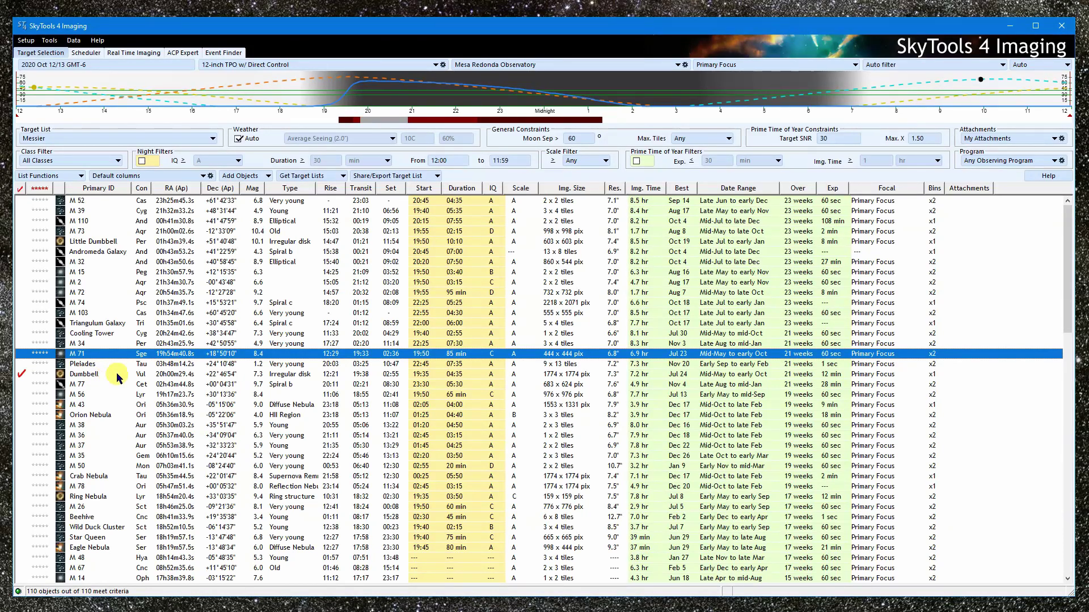
Select the Dumbbell row and launch its Exposure Calculator from the context menu.
left_click(111, 376)
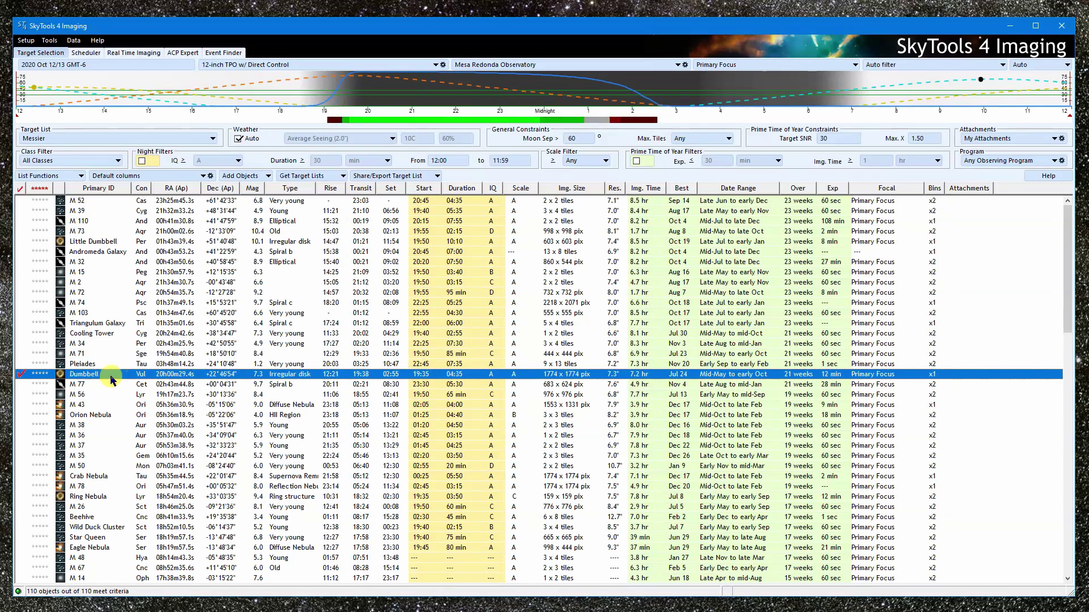
right_click(111, 379)
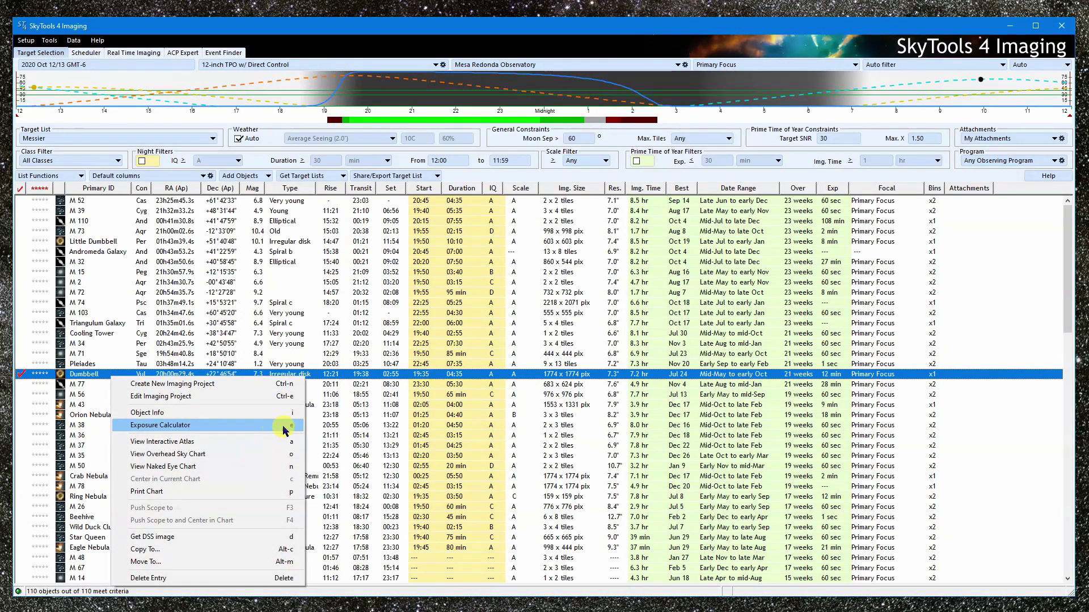
left_click(239, 431)
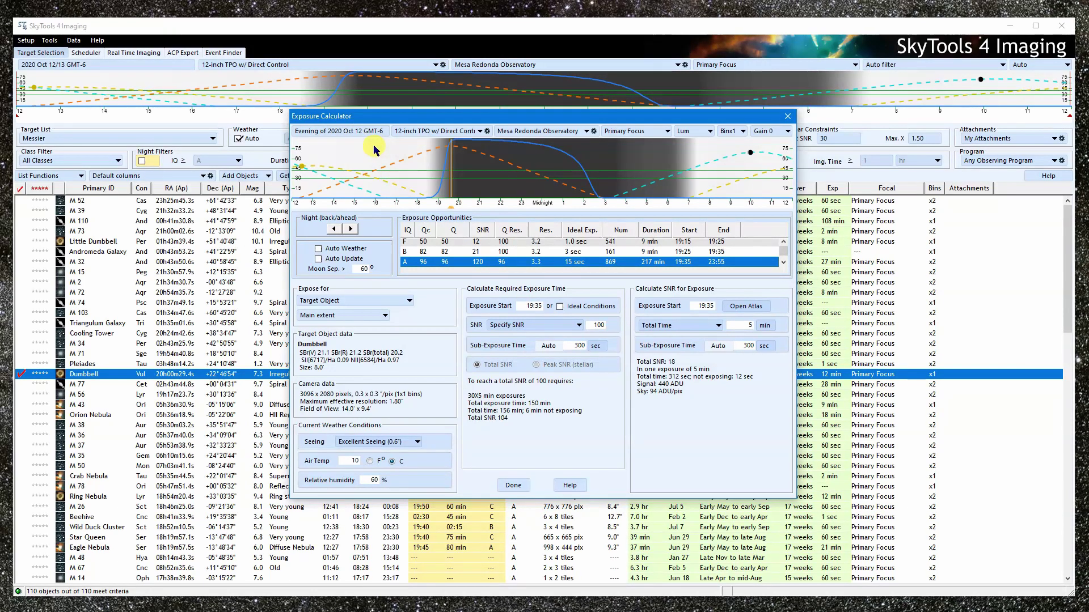
mouse_move(373, 146)
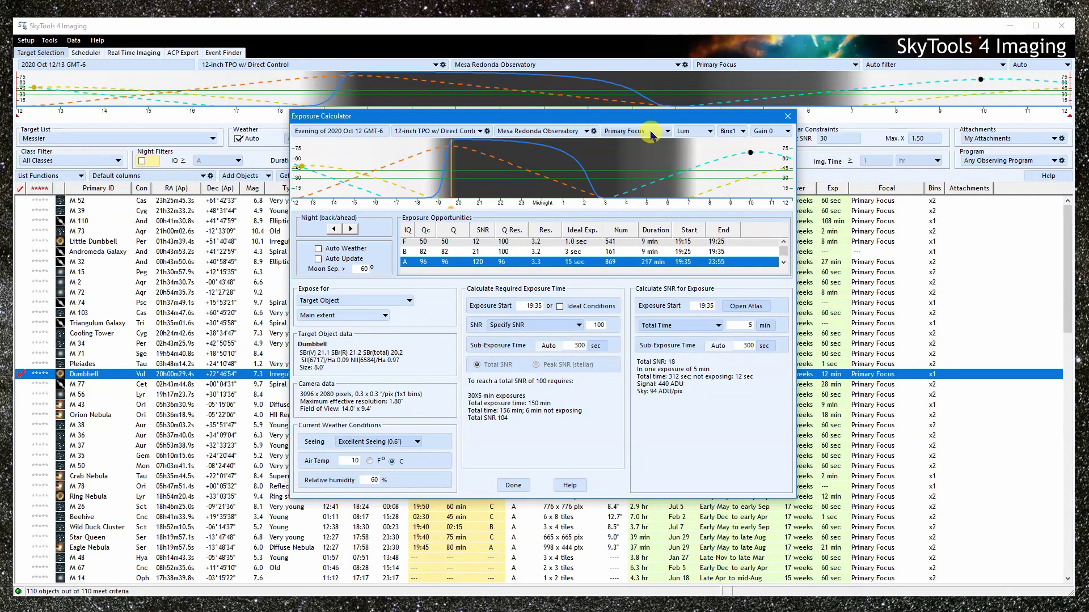
mouse_move(656, 163)
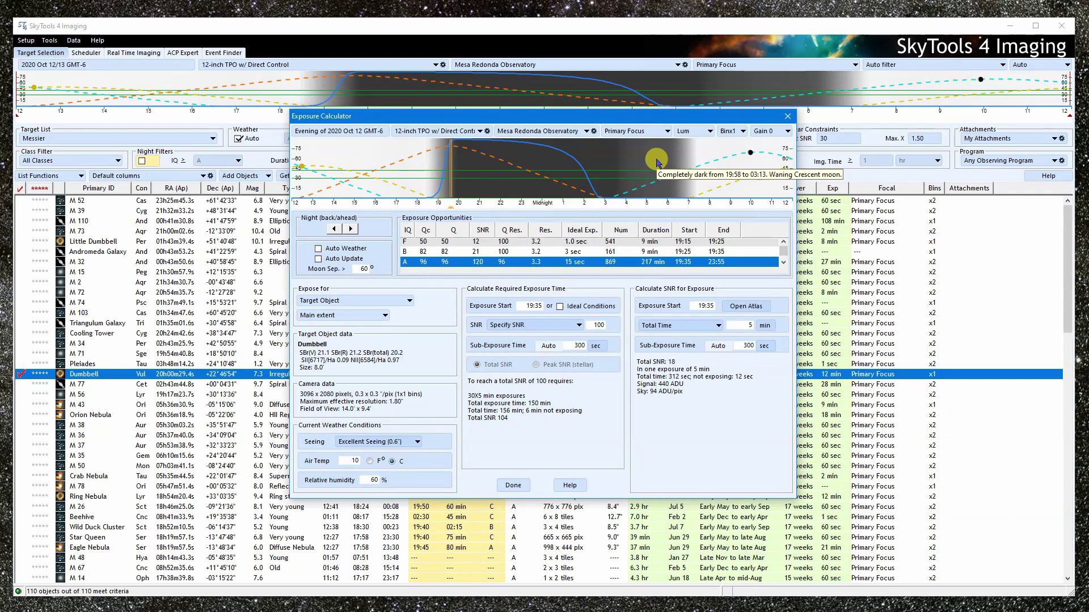
left_click(707, 131)
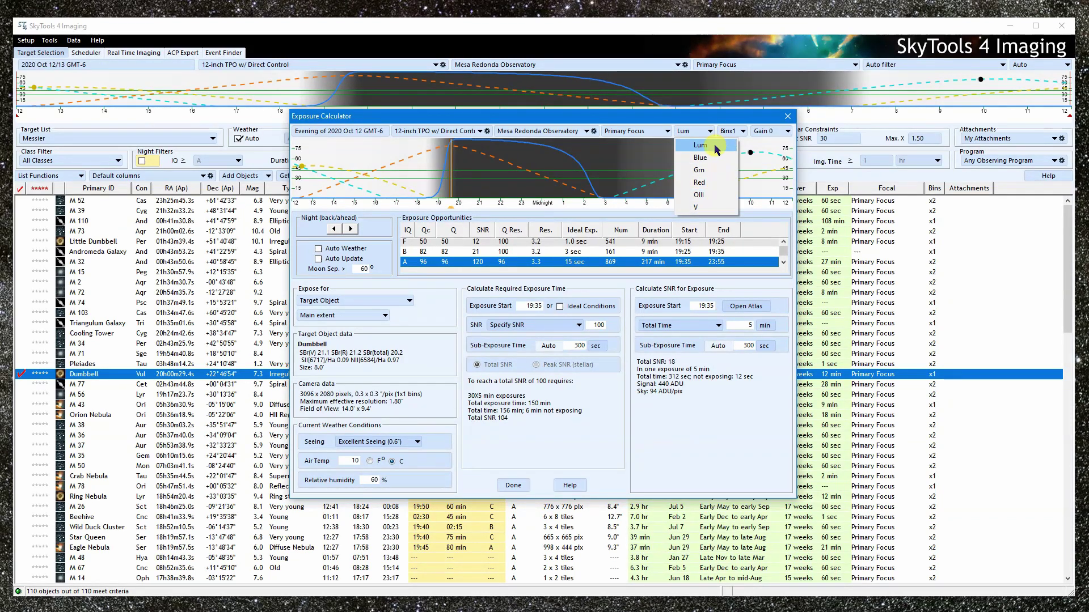
left_click(718, 147)
mouse_move(684, 170)
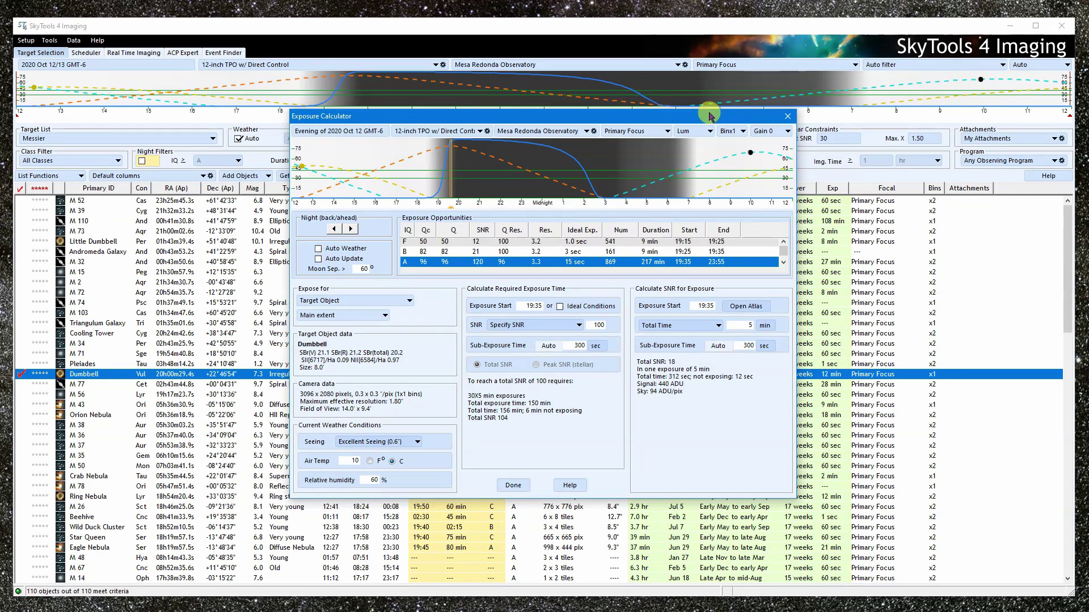
left_click(644, 135)
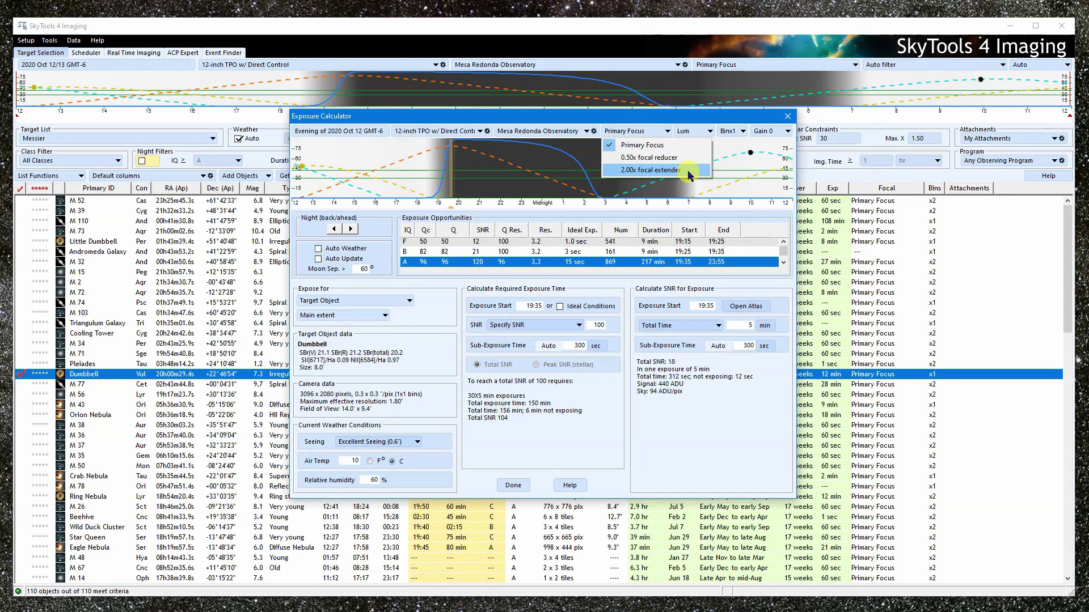
left_click(653, 145)
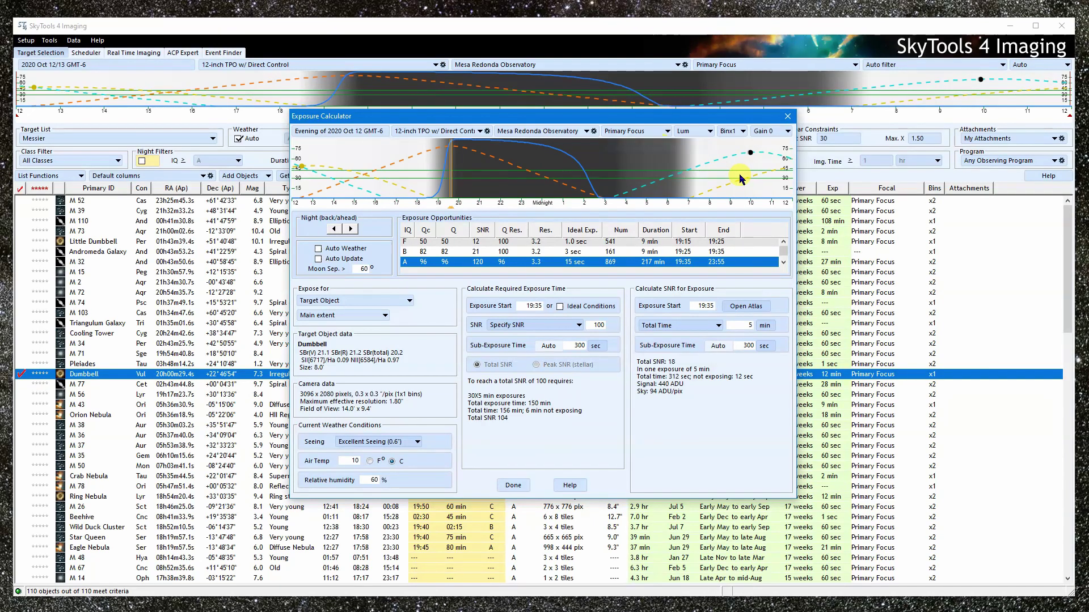
mouse_move(740, 179)
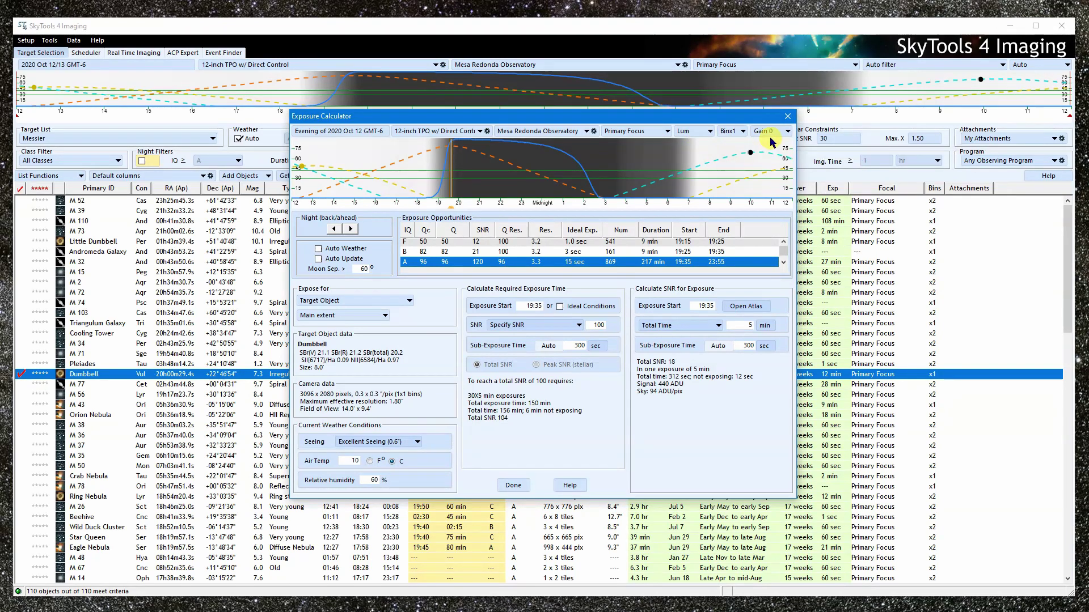
mouse_move(764, 164)
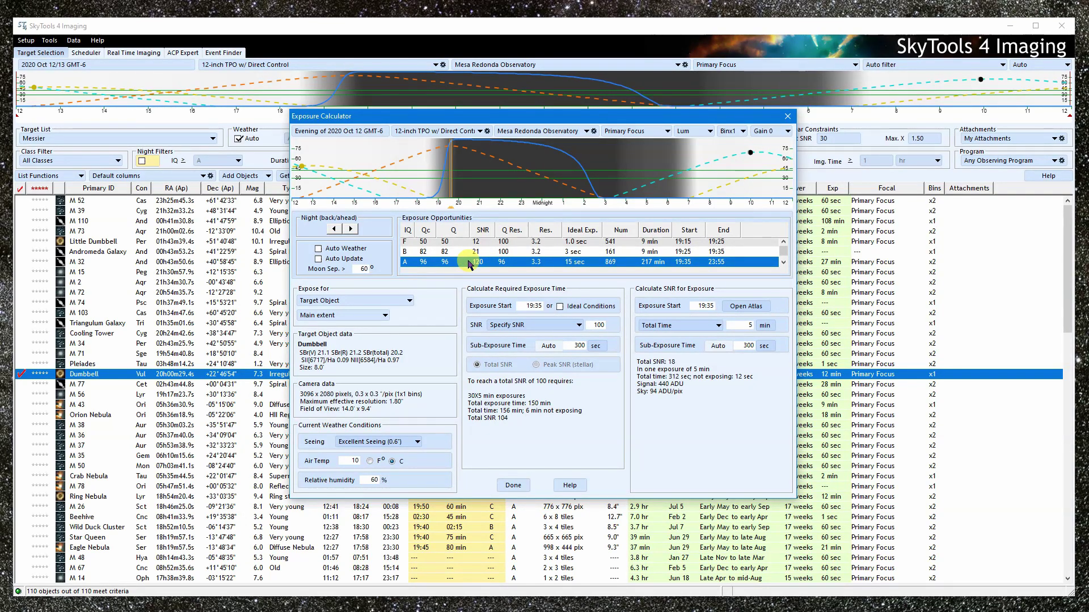
Compare exposure opportunities B and F, settle on A, and scroll through the remaining rows.
left_click(468, 251)
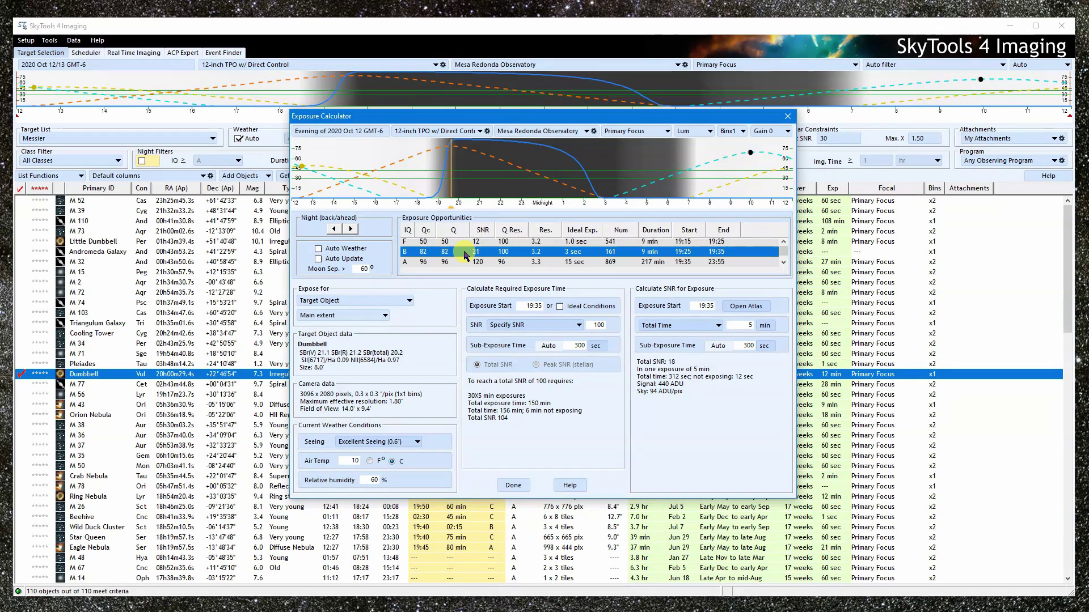
left_click(469, 243)
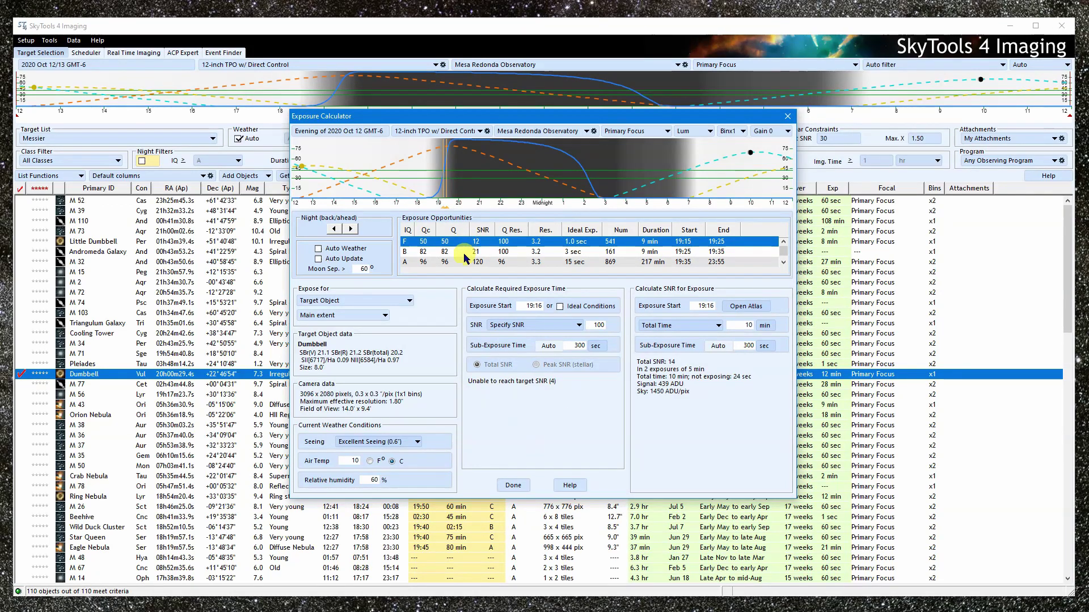
left_click(460, 262)
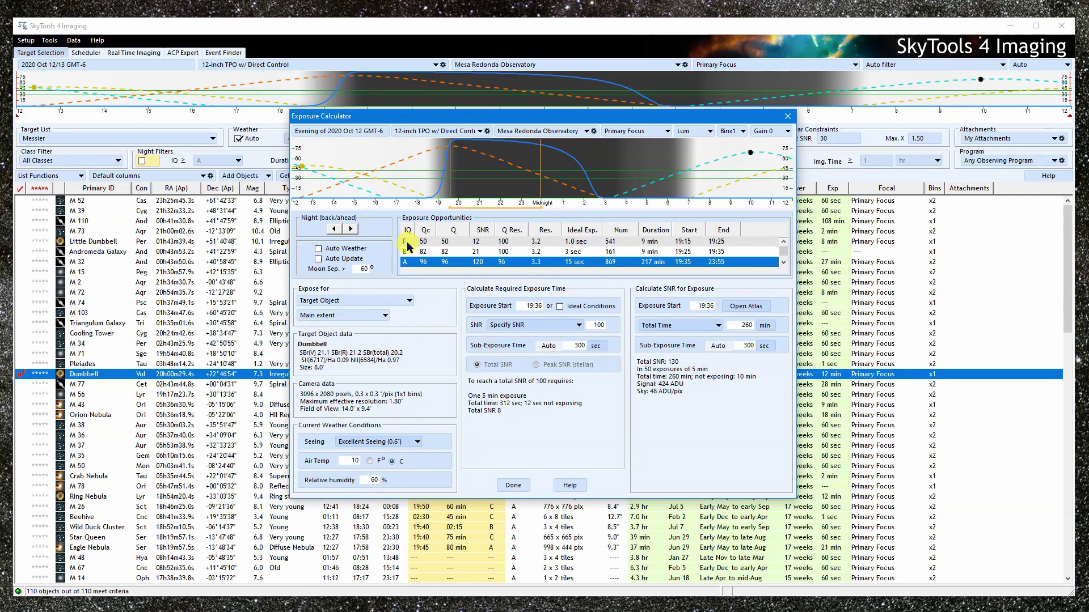
left_click(783, 262)
left_click(784, 264)
left_click(785, 245)
left_click(784, 245)
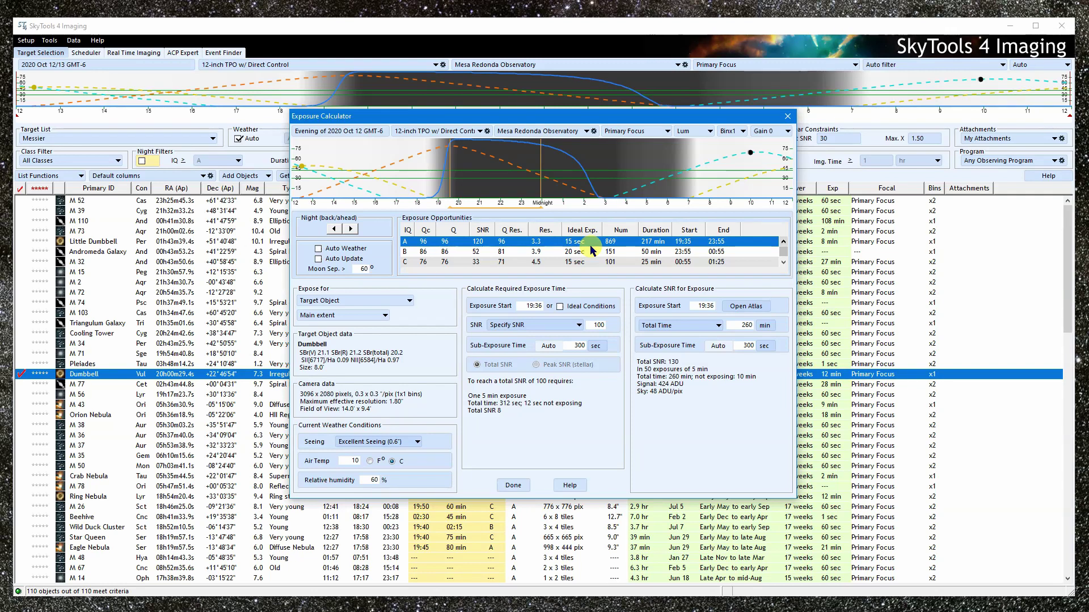
Step the date forward and back to Oct 12, then enable Auto Weather.
left_click(351, 229)
left_click(334, 229)
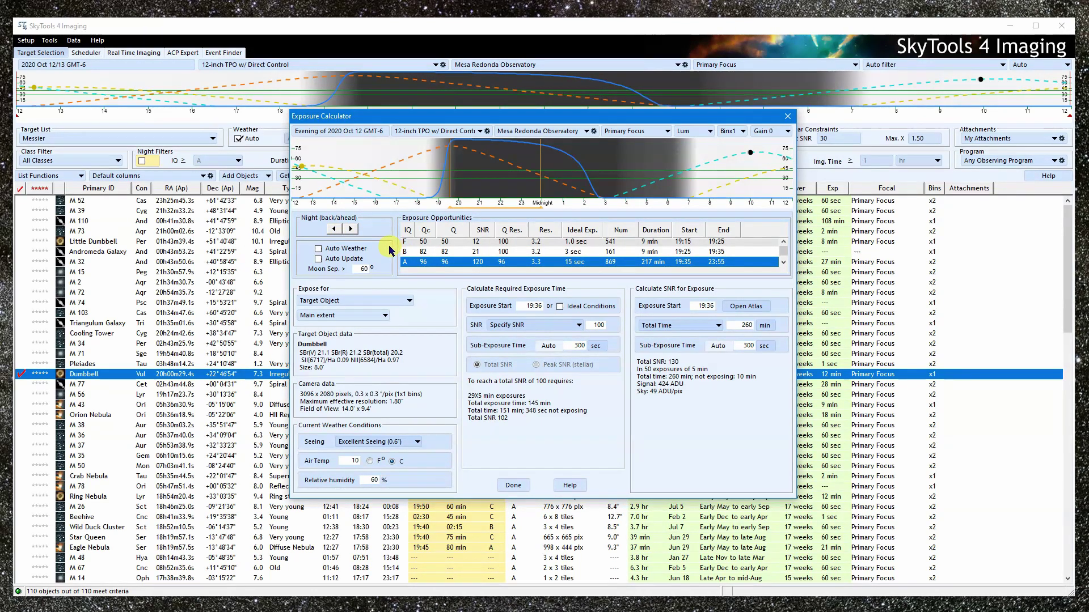
left_click(319, 248)
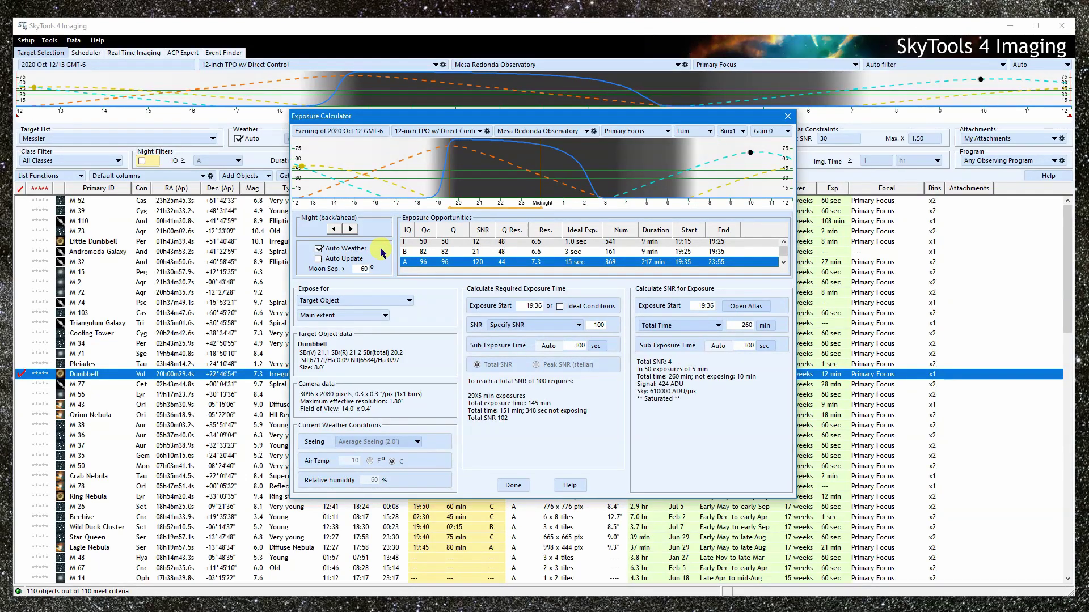
Turn Auto Weather off and toggle Auto Update on and back off.
left_click(318, 249)
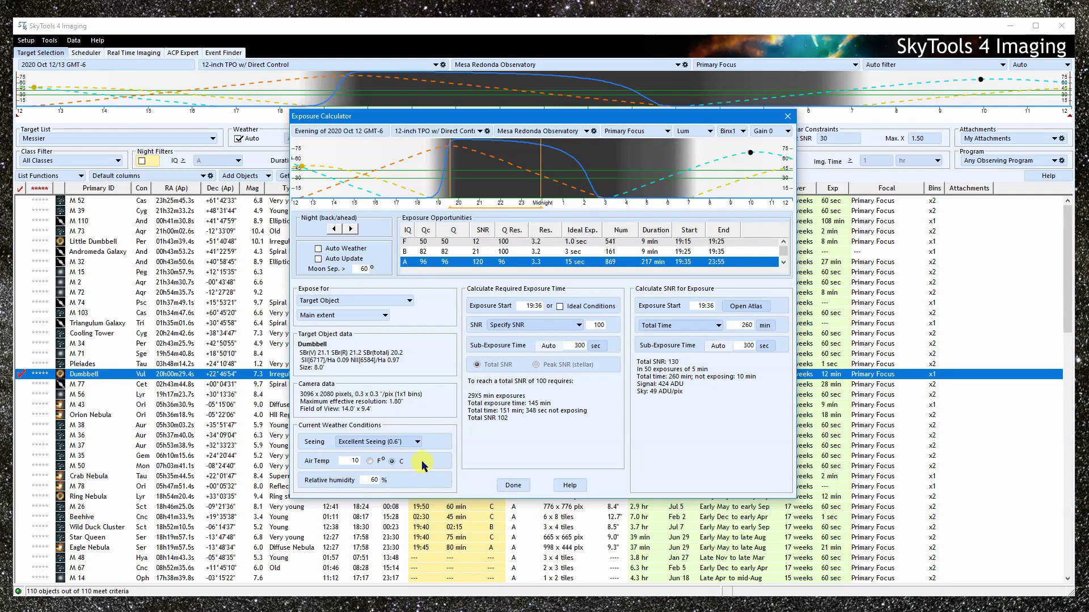
left_click(408, 443)
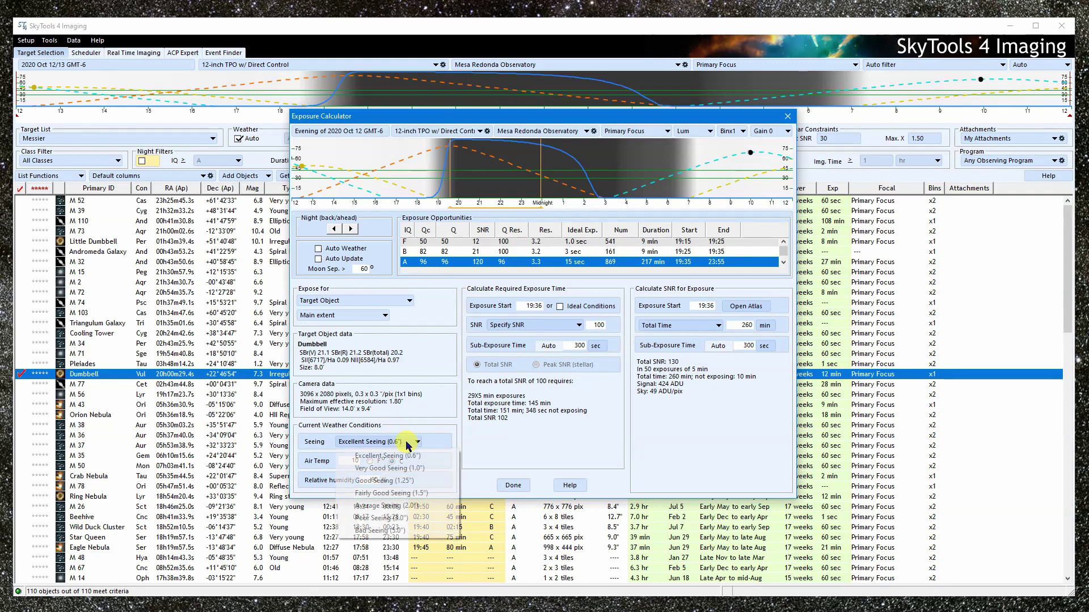
left_click(454, 433)
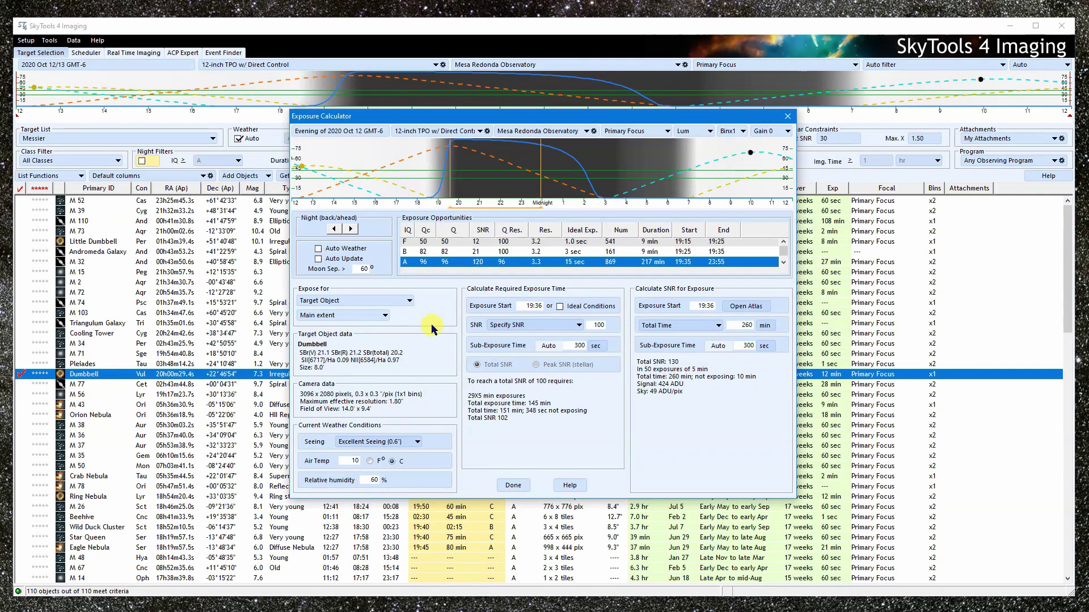
left_click(319, 260)
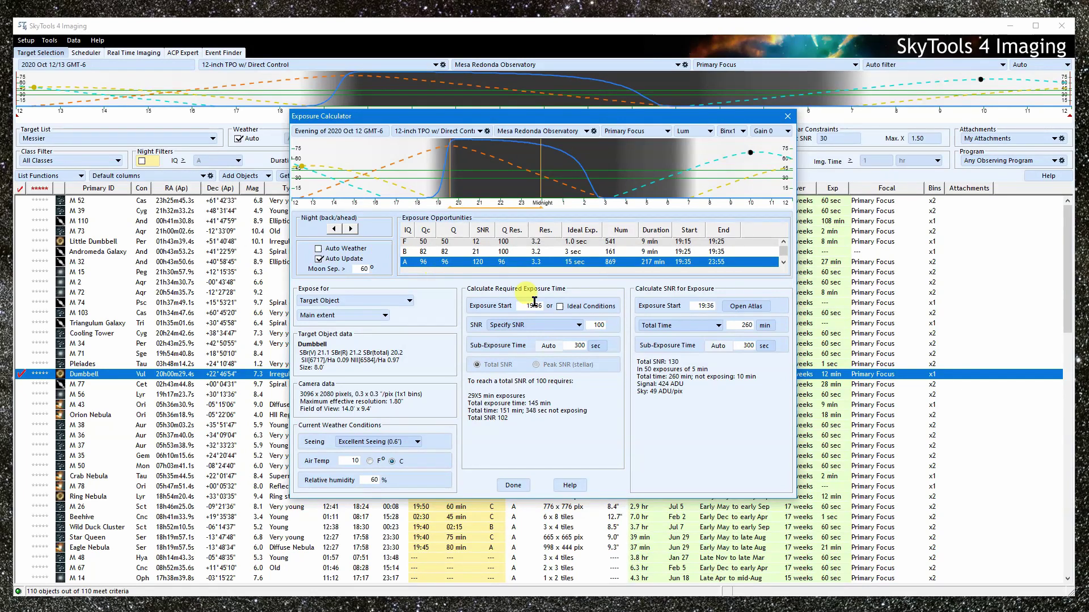
left_click(318, 258)
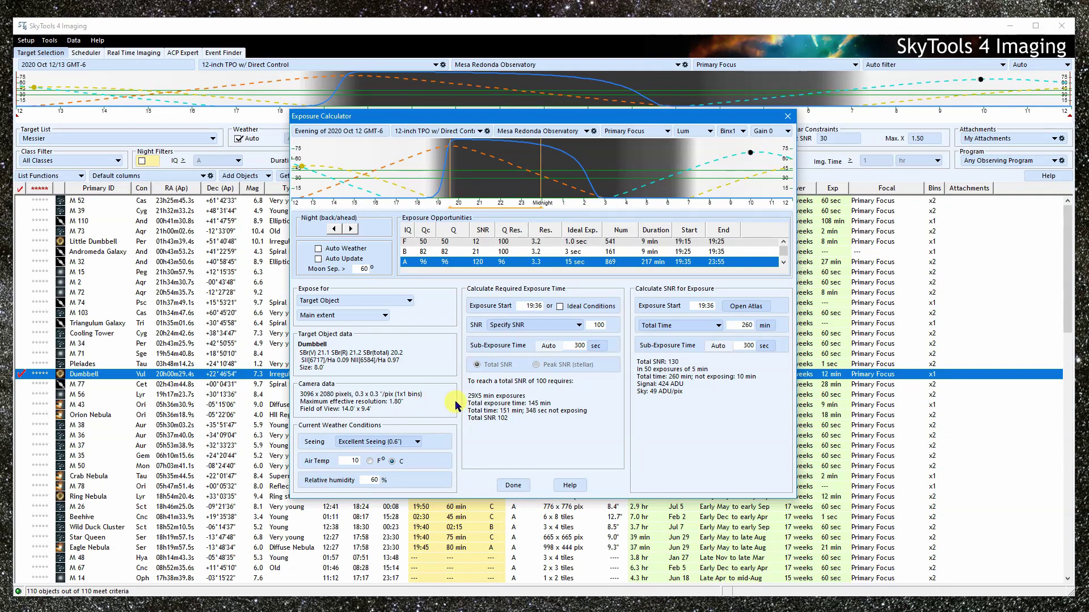
Try Poor Seeing (3.0"), then set the seeing back to Excellent Seeing (0.6").
left_click(416, 442)
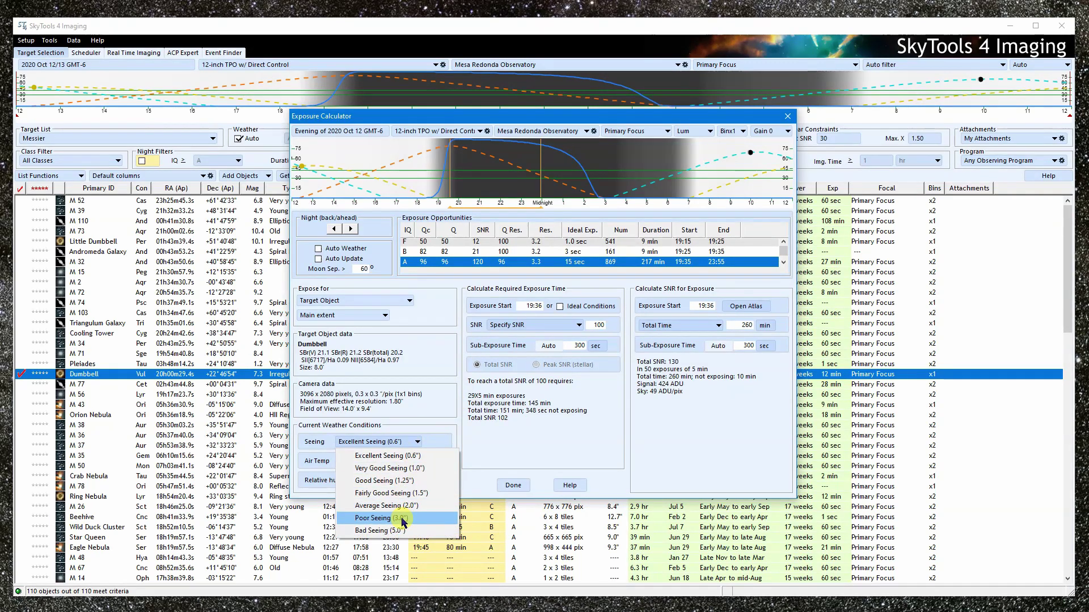
left_click(397, 518)
left_click(401, 445)
left_click(391, 454)
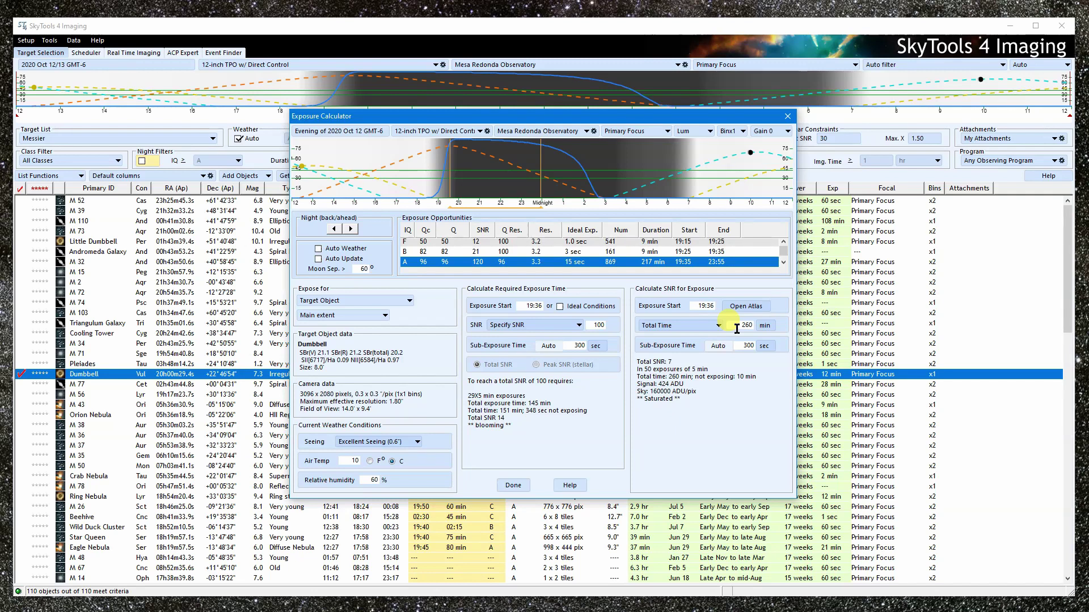
Move the exposure start to 20:11 and show the 137-minute total time in minutes.
mouse_move(542, 175)
left_mouse_down()
mouse_move(454, 171)
mouse_move(462, 165)
left_mouse_up()
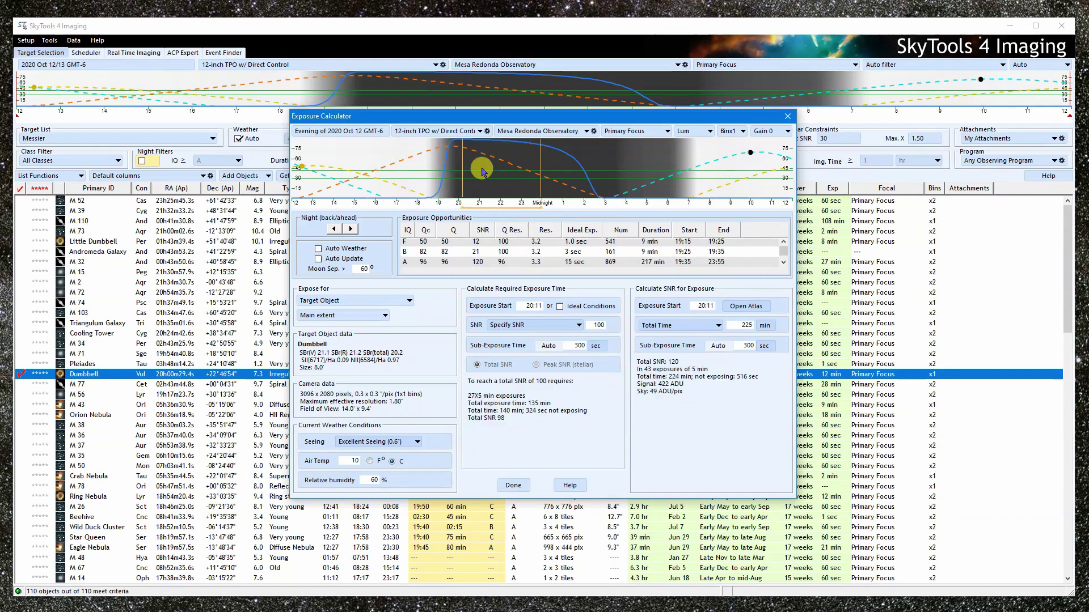
left_click(766, 327)
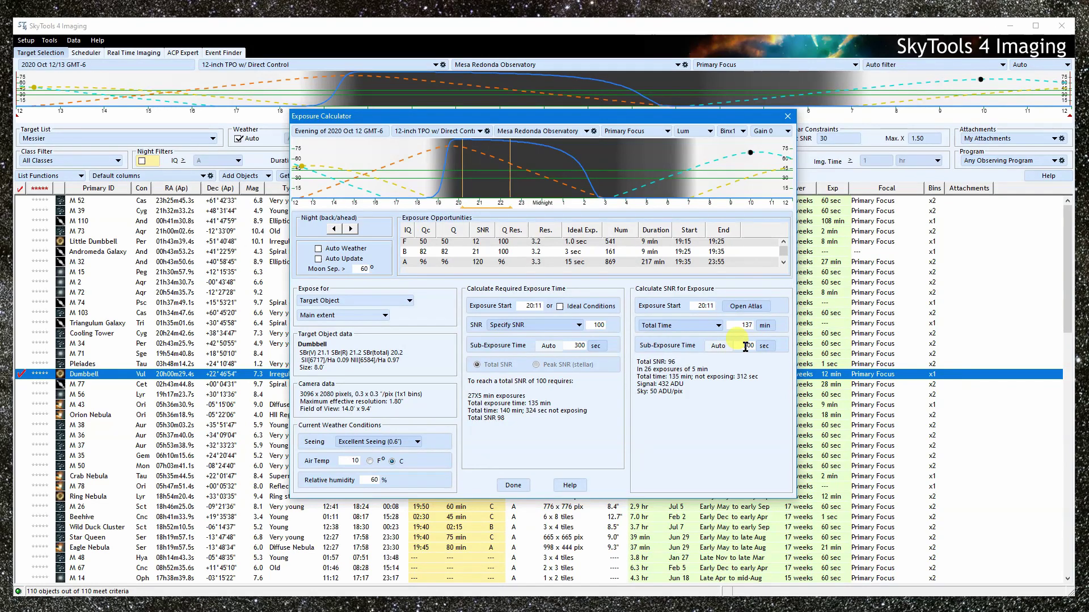
Switch the sub-exposure time to Auto and highlight the resulting 9 min exposure length.
left_click(718, 346)
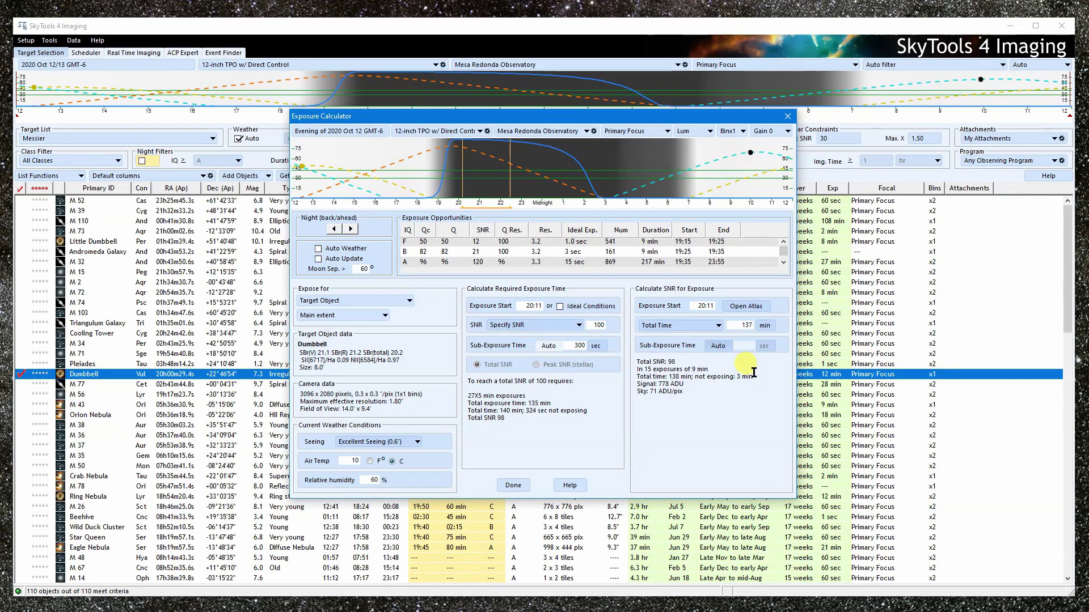
left_click(718, 346)
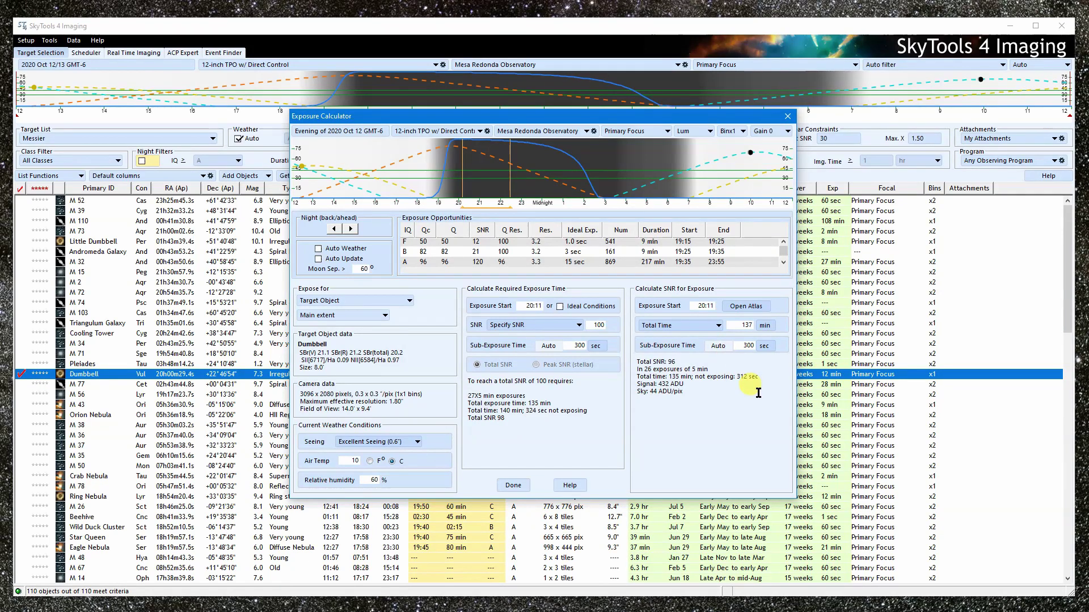
left_click(722, 350)
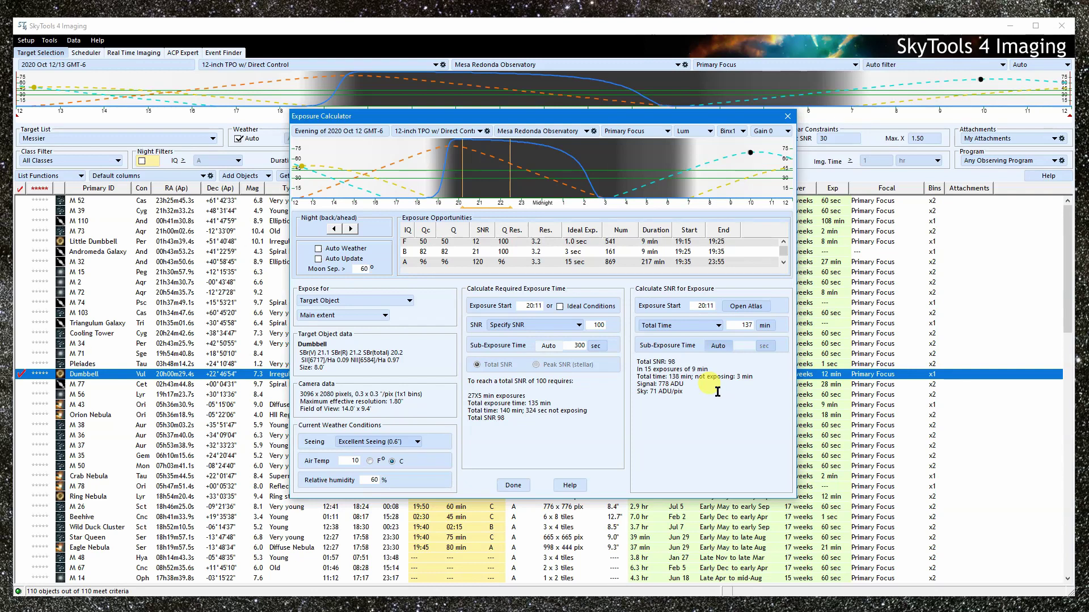
left_click_drag(690, 369, 709, 369)
left_click(706, 377)
Pick the 60 Very high picture quality SNR preset, then switch to Specify SNR keeping 60.
left_click_drag(467, 396, 545, 397)
left_click(567, 398)
left_click(555, 325)
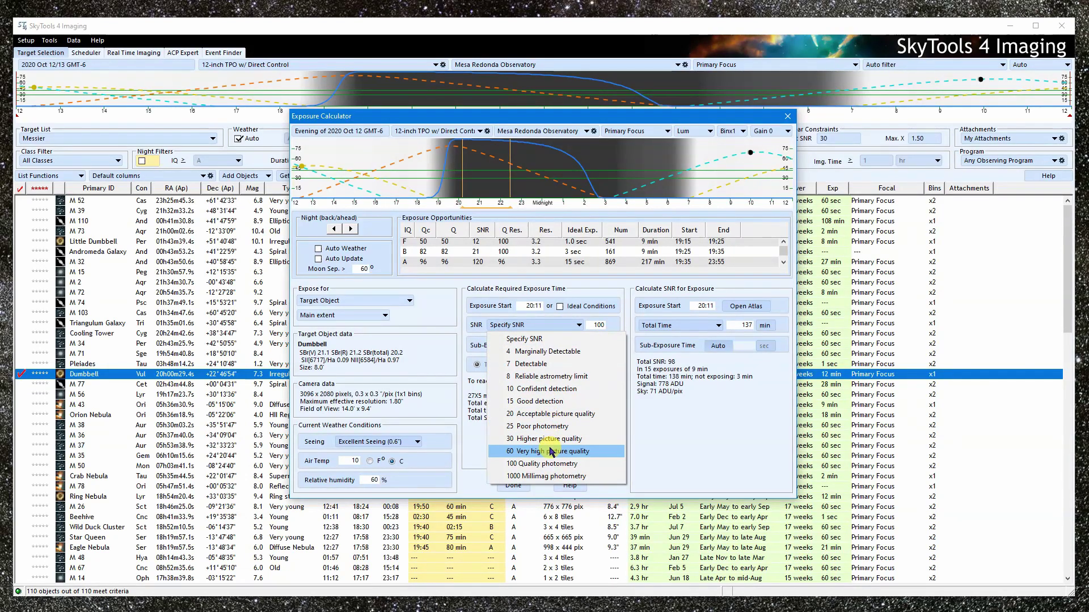
left_click(550, 452)
left_click(539, 325)
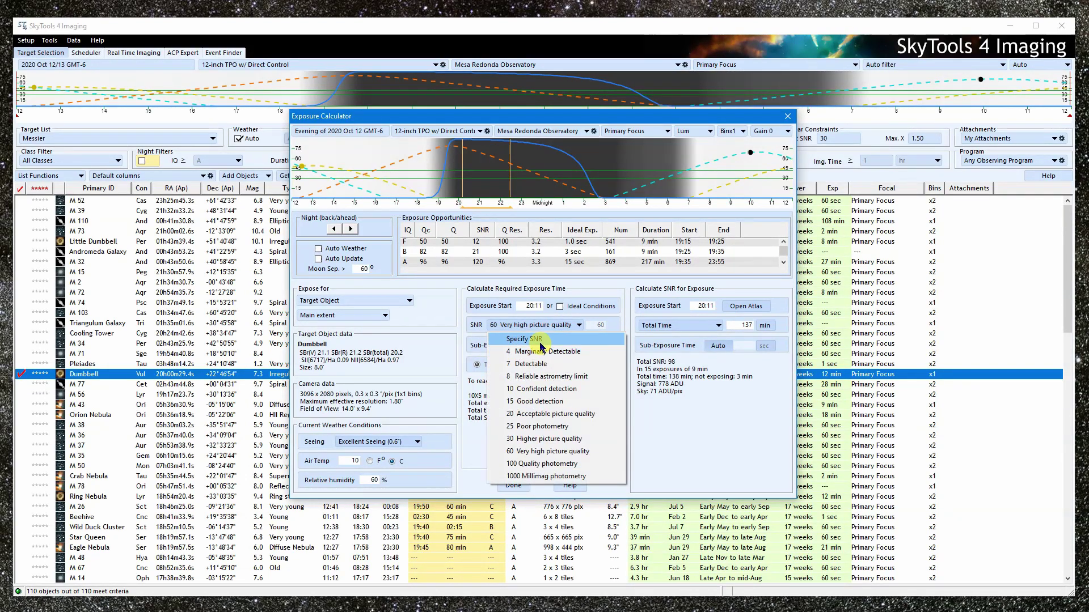
left_click(525, 339)
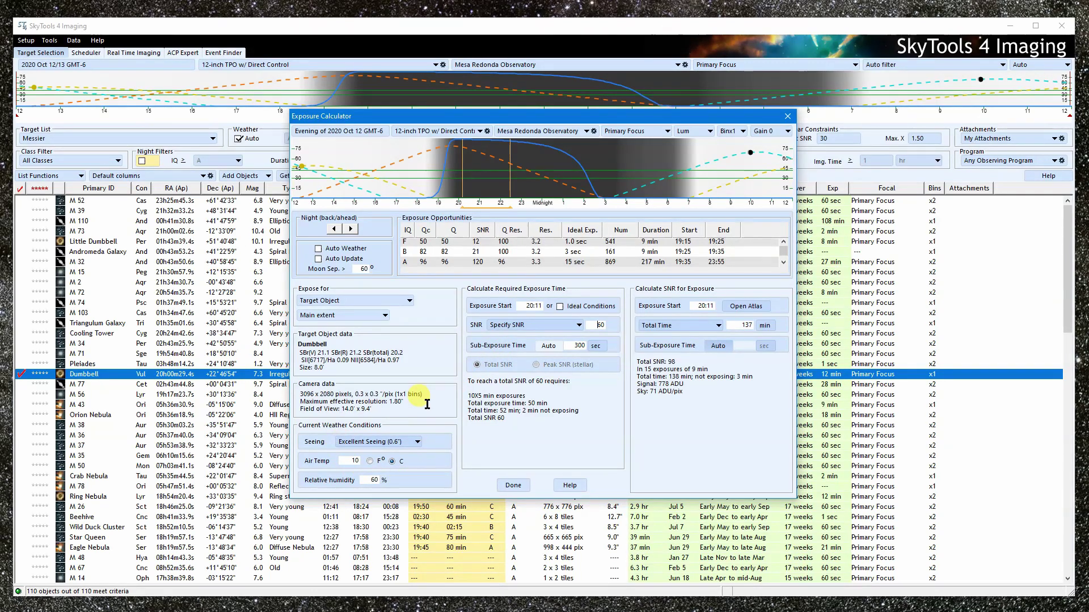
Turn on Ideal Conditions and highlight the resulting 10X5 min exposures requirement.
left_click(560, 307)
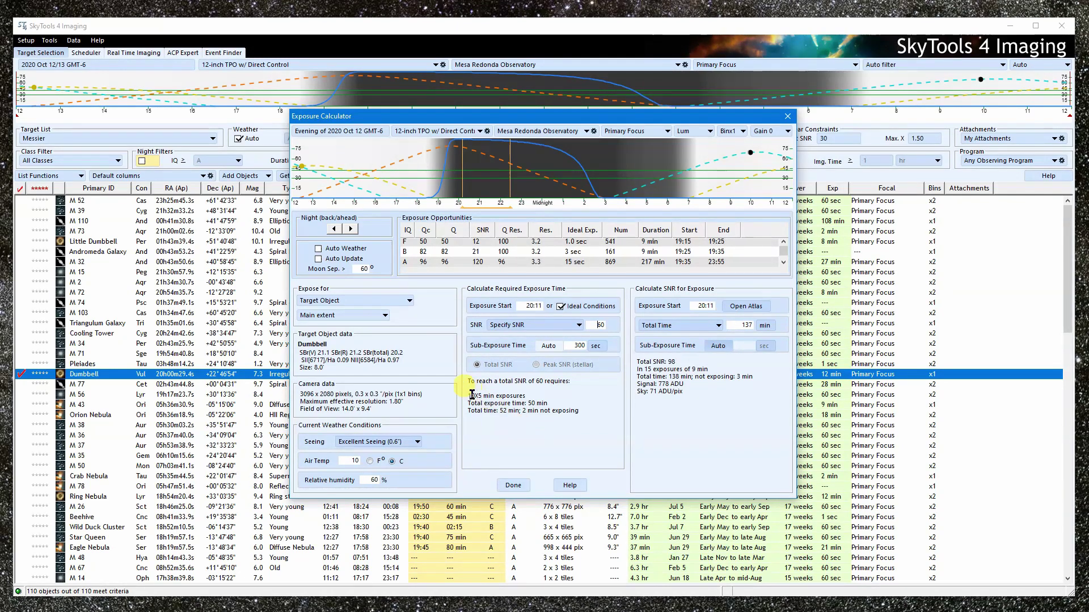
left_click_drag(469, 396, 554, 390)
left_click(562, 390)
Uncheck Ideal Conditions, test the 1000 Millimag photometry goal, then choose 60 Very high picture quality.
left_click(573, 307)
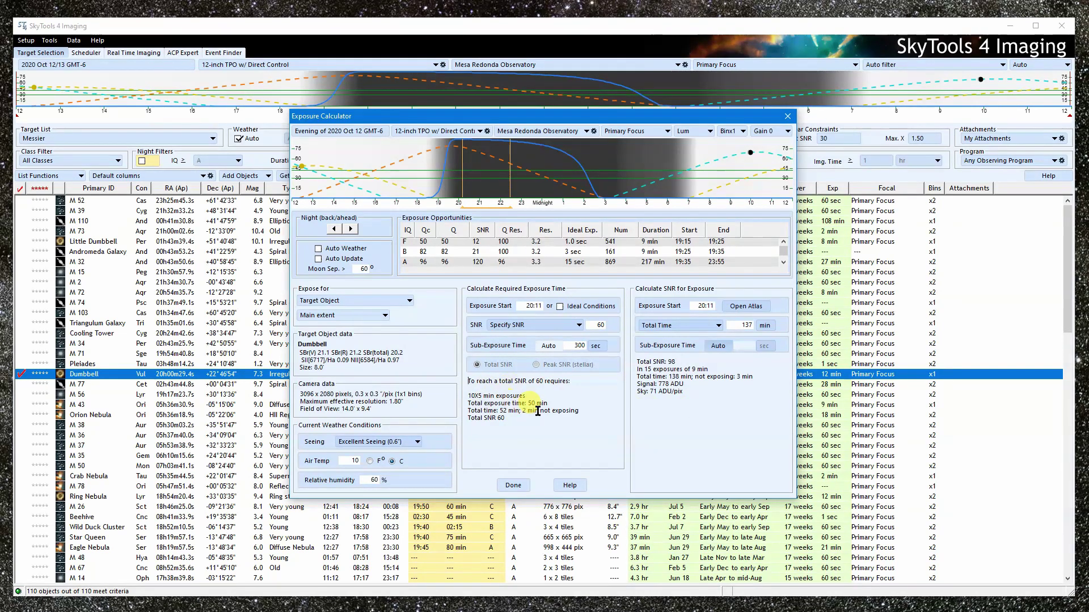
left_click(578, 325)
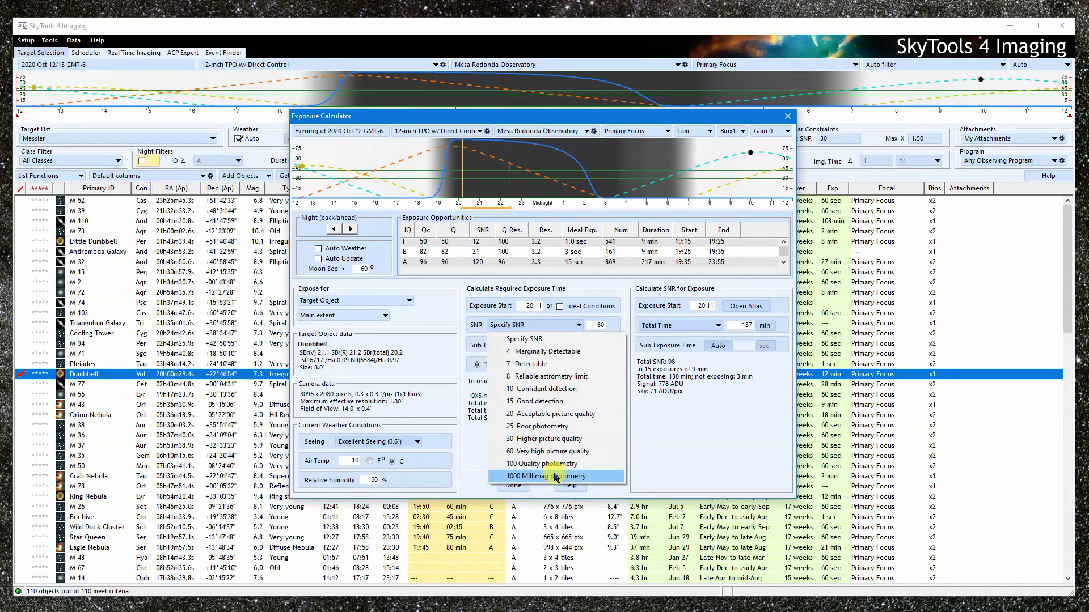
left_click(570, 476)
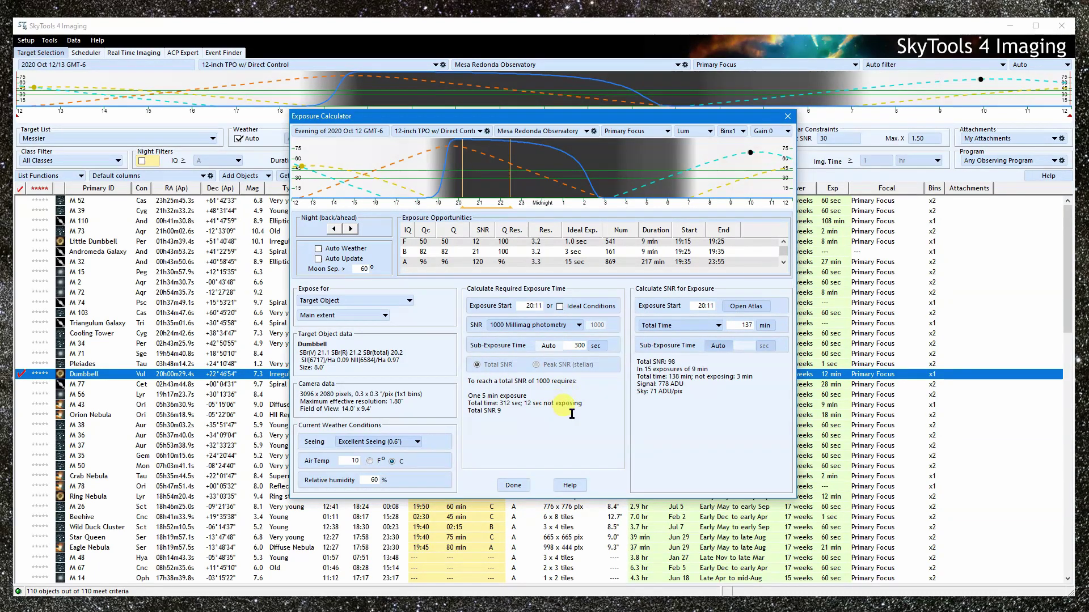
left_click(546, 324)
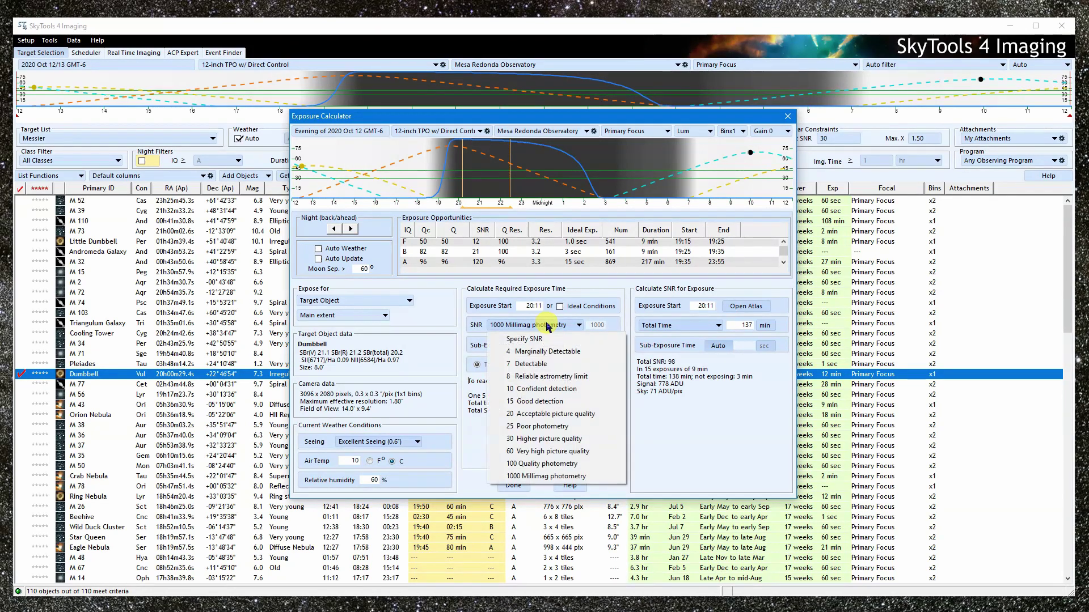
left_click(576, 452)
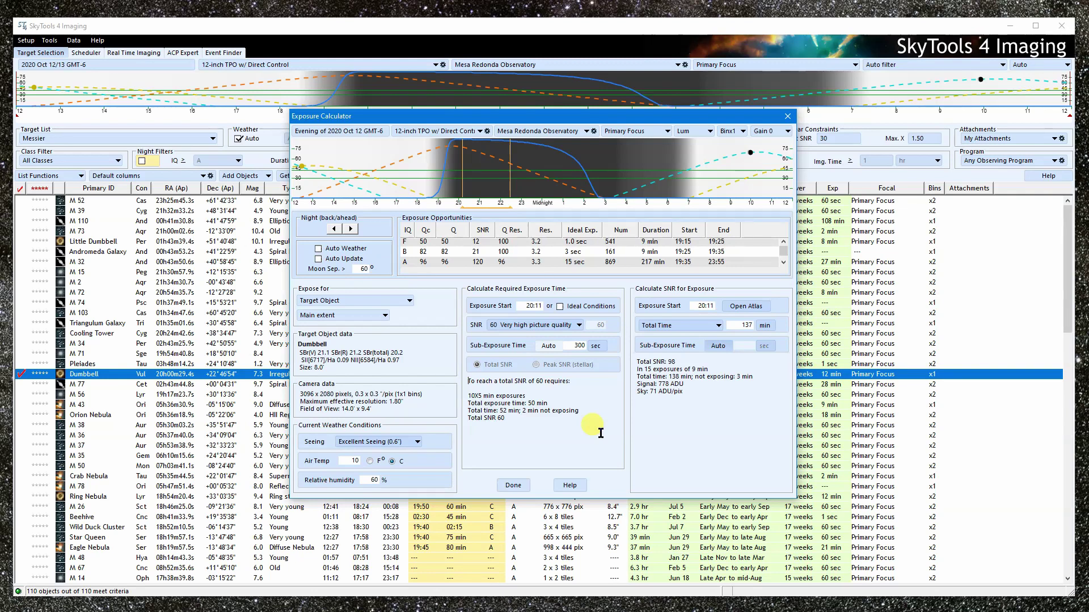
left_click(356, 301)
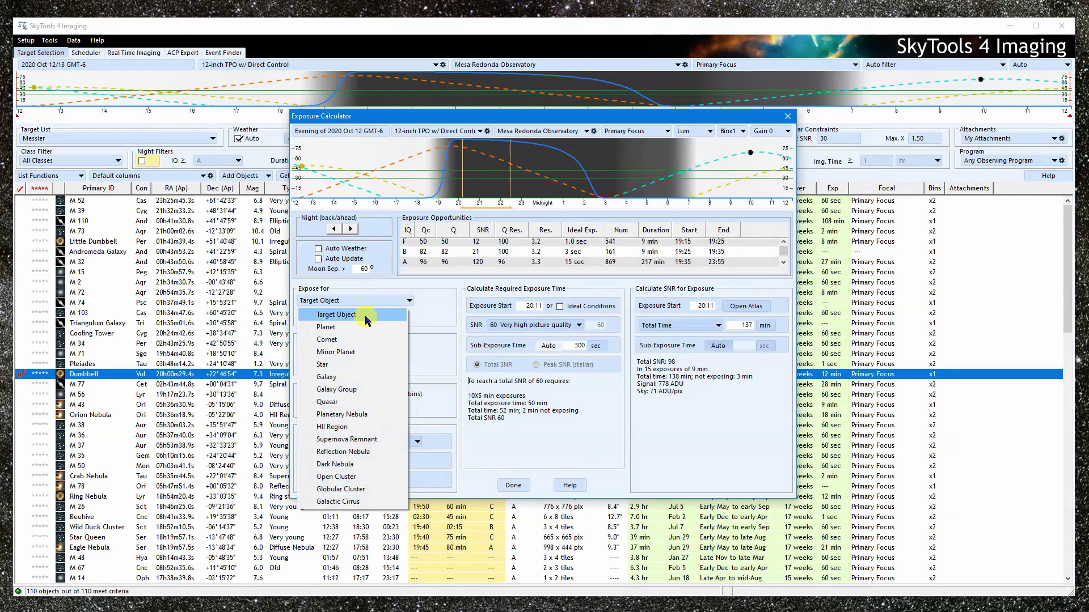
left_click(358, 365)
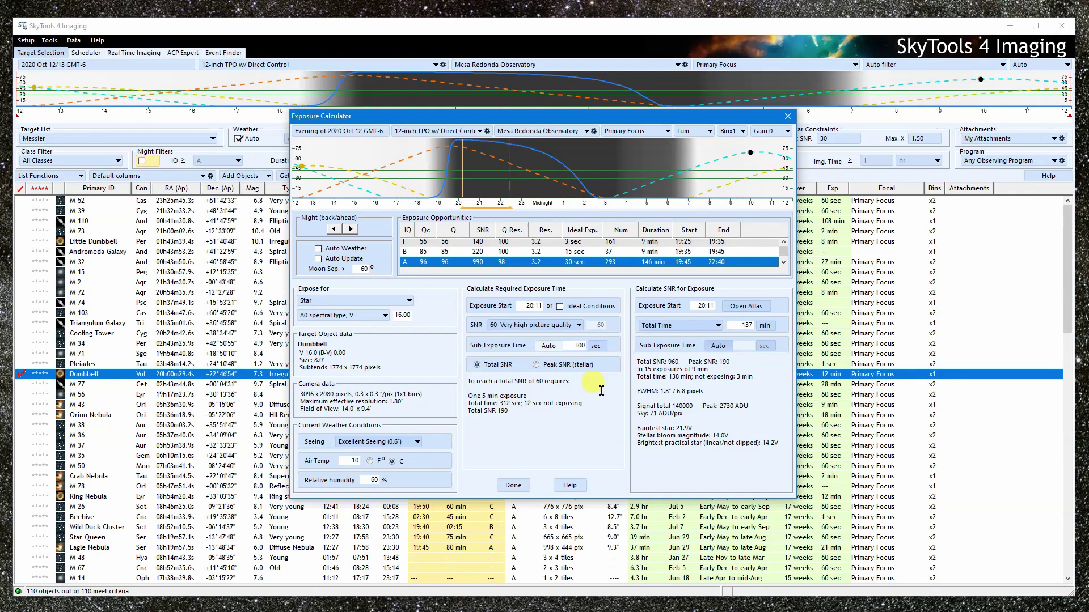
left_click(536, 365)
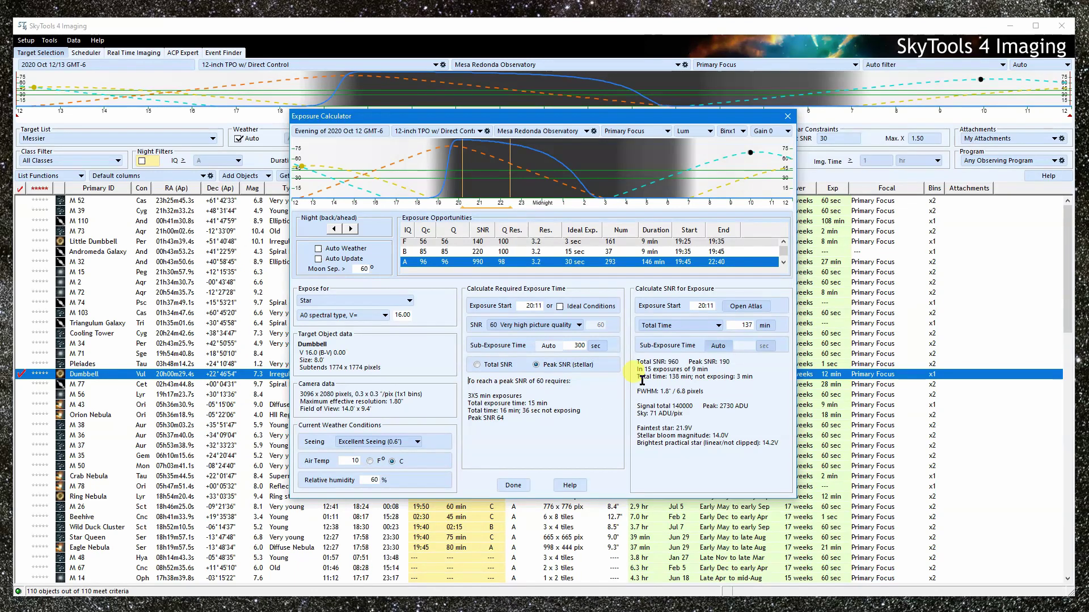
left_click_drag(643, 363, 680, 362)
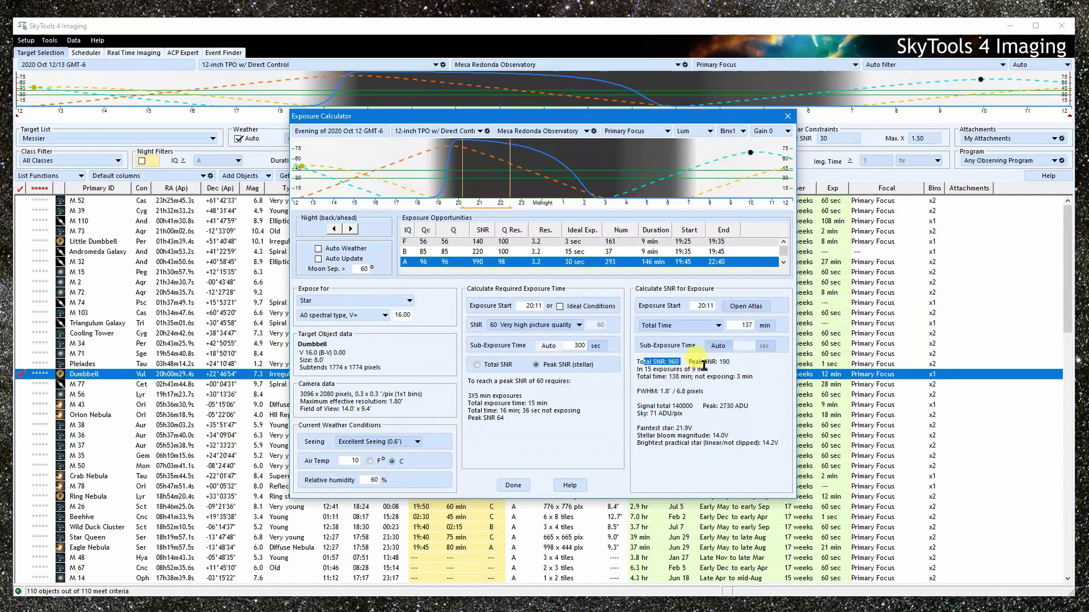
left_click(692, 360)
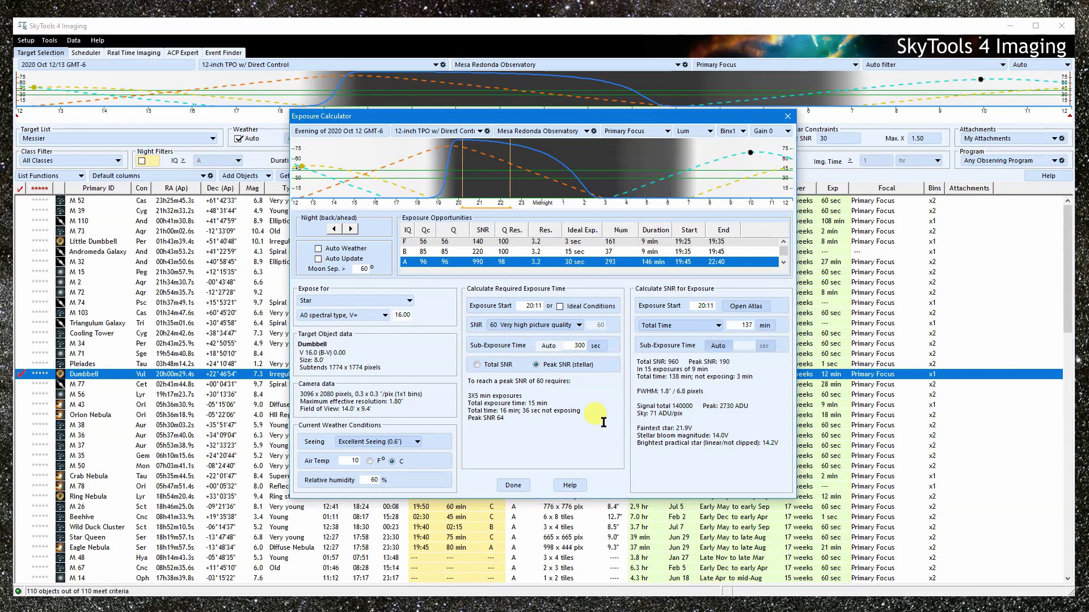
left_click(400, 441)
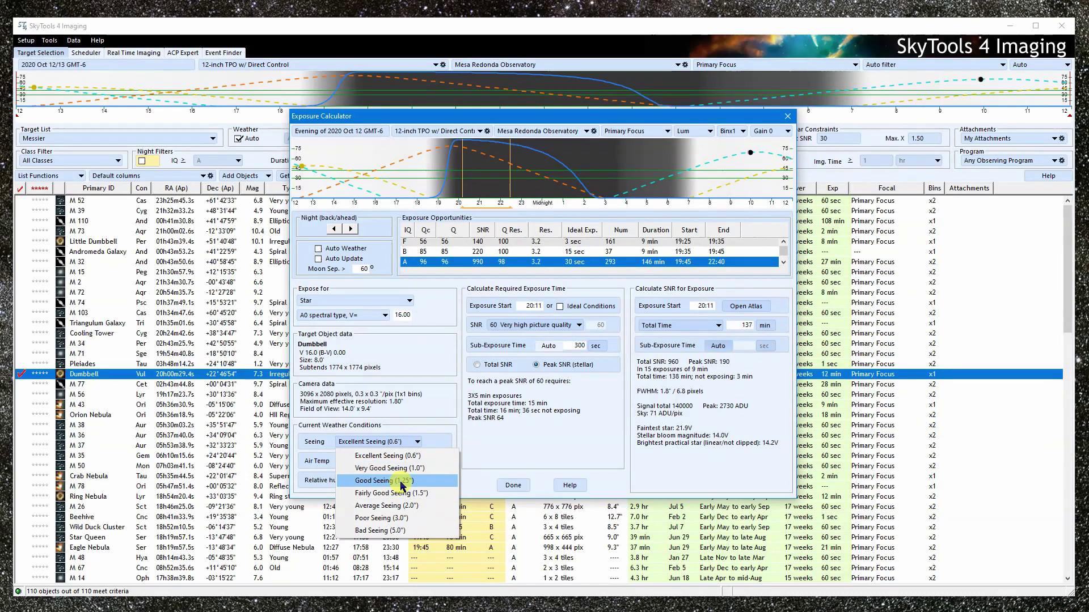
left_click(386, 480)
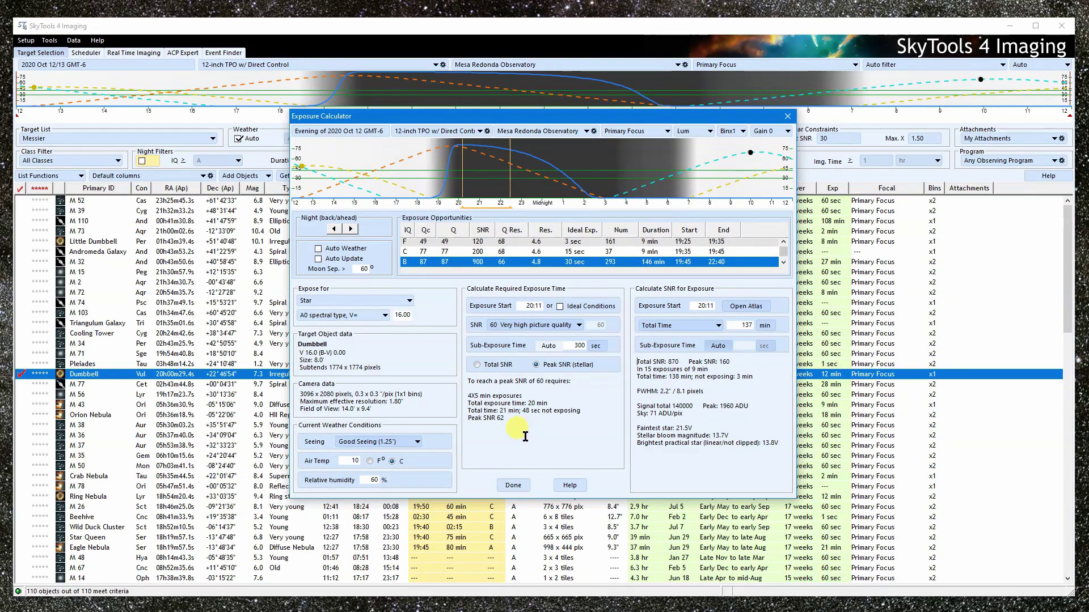
left_click(397, 441)
left_click(413, 528)
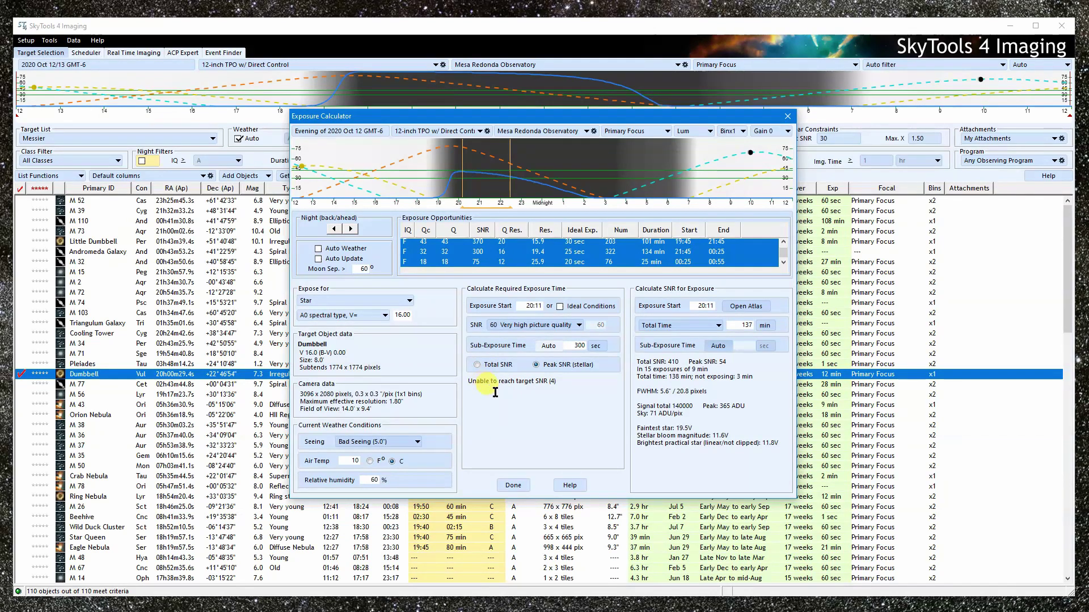
left_click(409, 443)
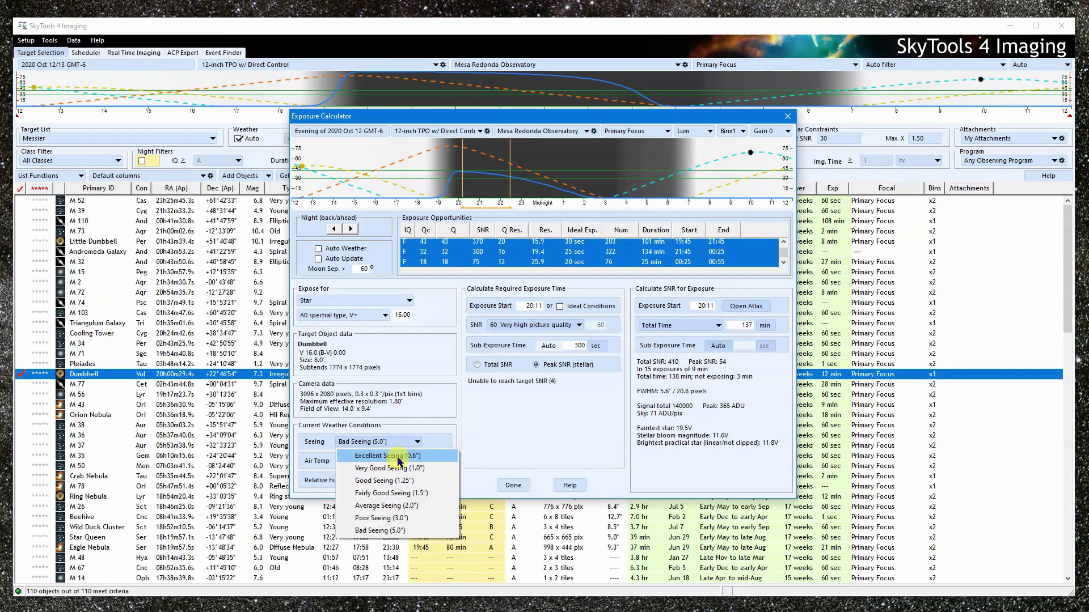
left_click(391, 454)
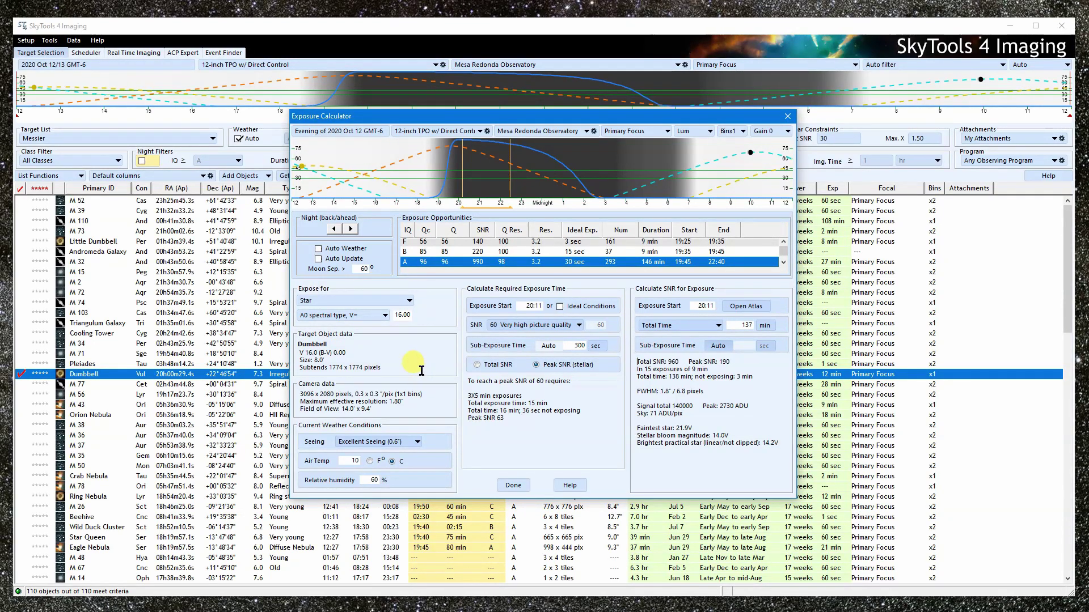
Expose for the Dumbbell as a Target Object, leaving the region on Main extent.
left_click(350, 304)
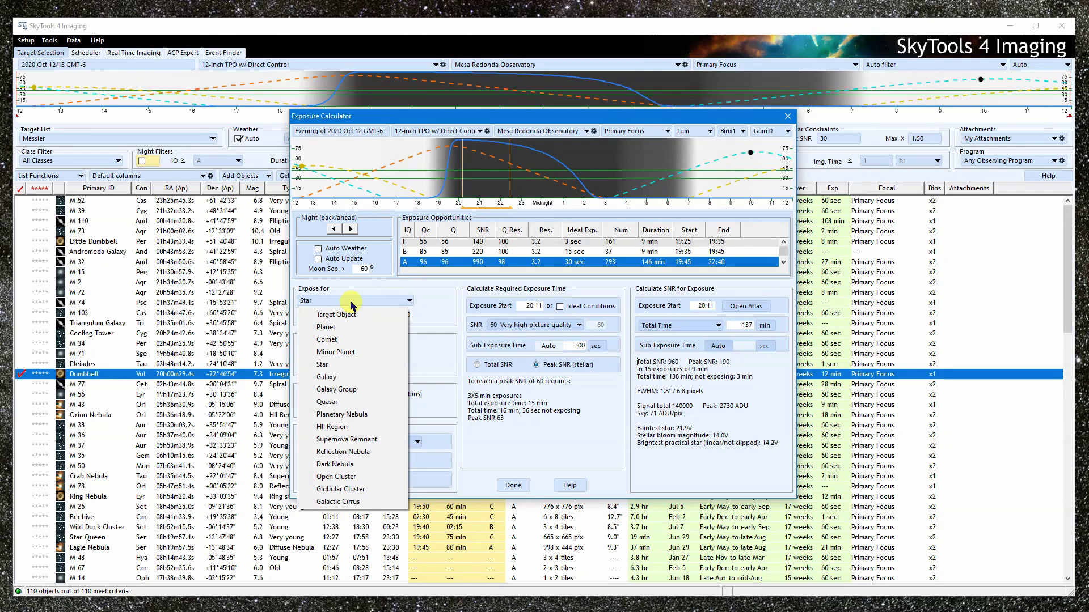
left_click(374, 315)
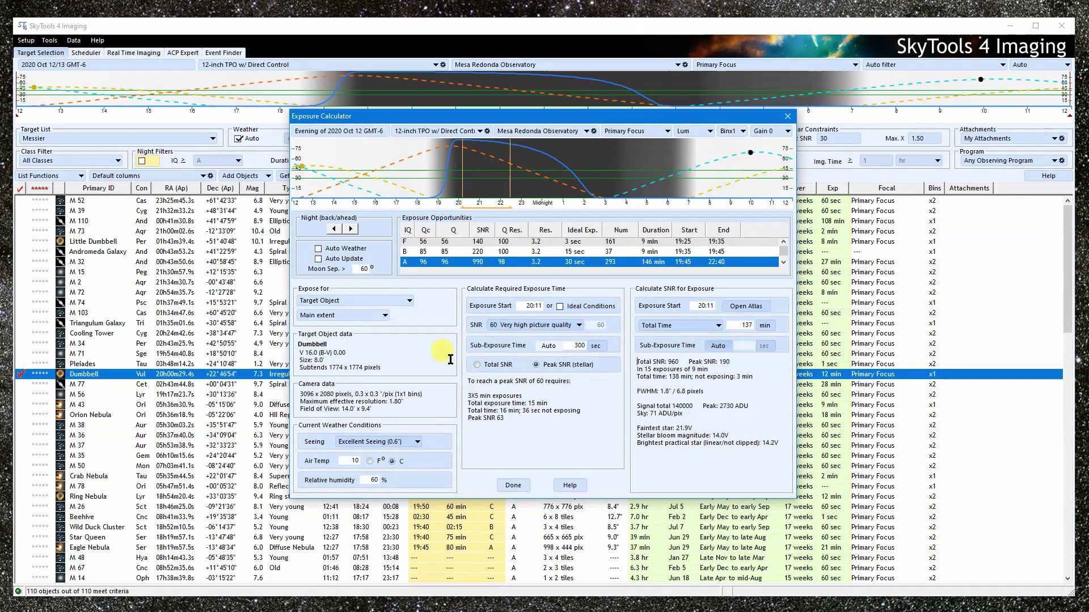
left_click(375, 318)
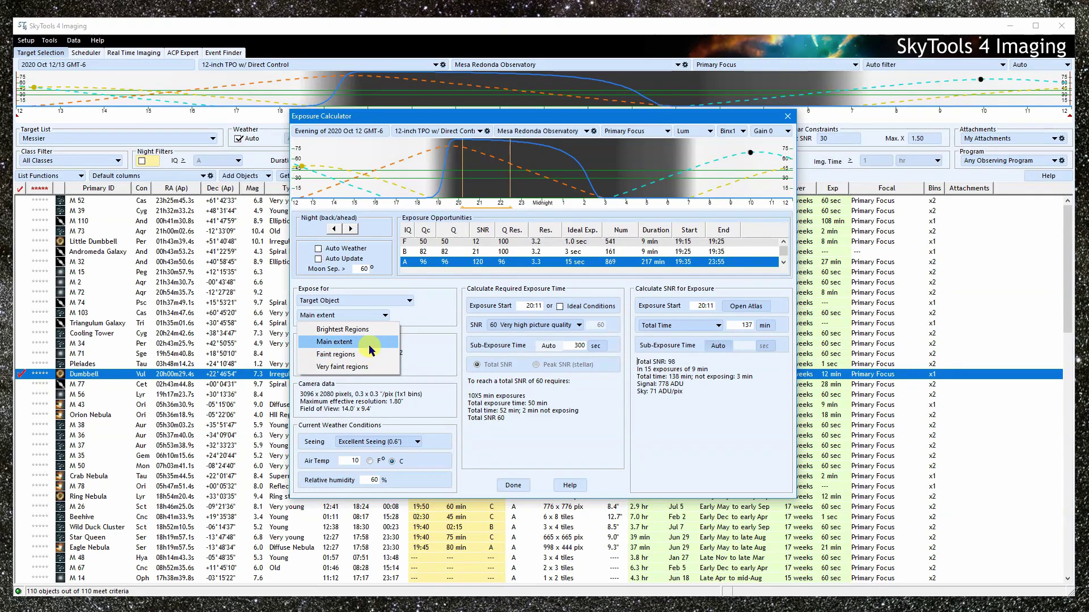
left_click(440, 340)
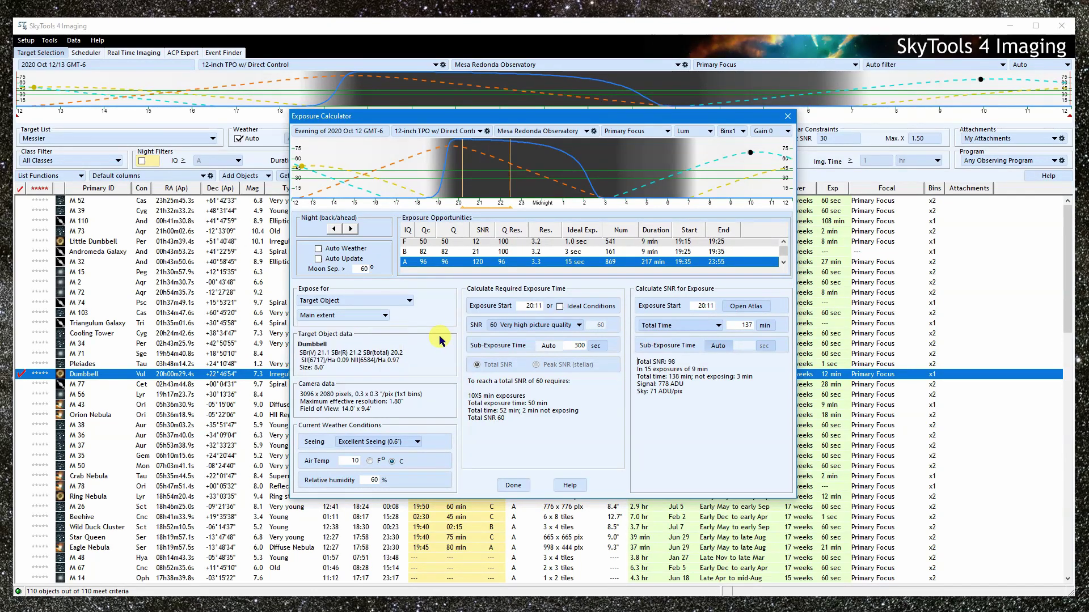
left_click(391, 301)
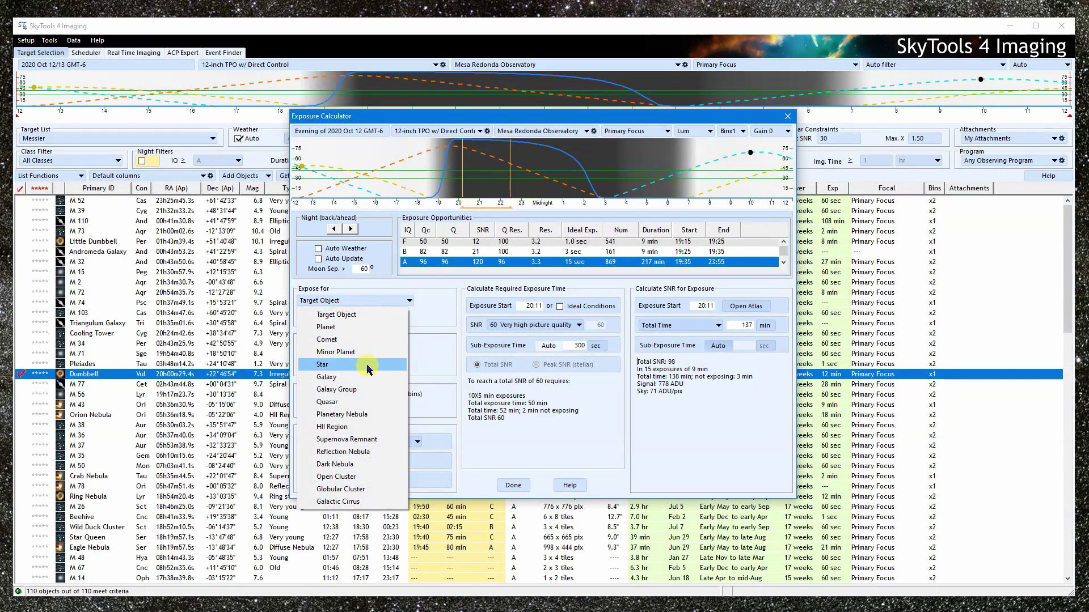
Treat the Dumbbell as a Galaxy and pick Faint halo, then Nuclear Bulge, as the region.
left_click(367, 374)
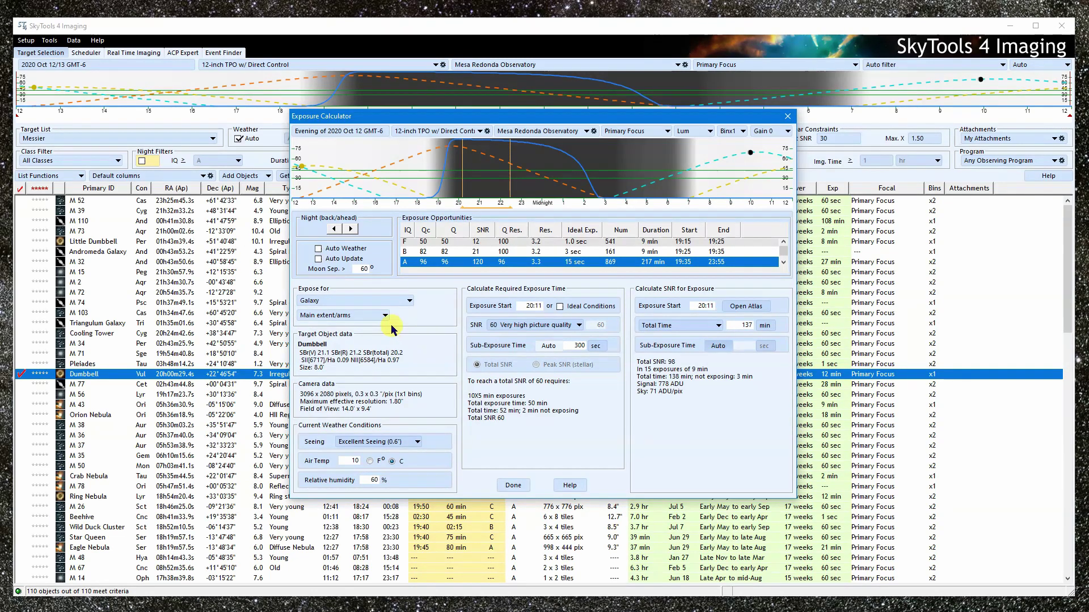
left_click(376, 315)
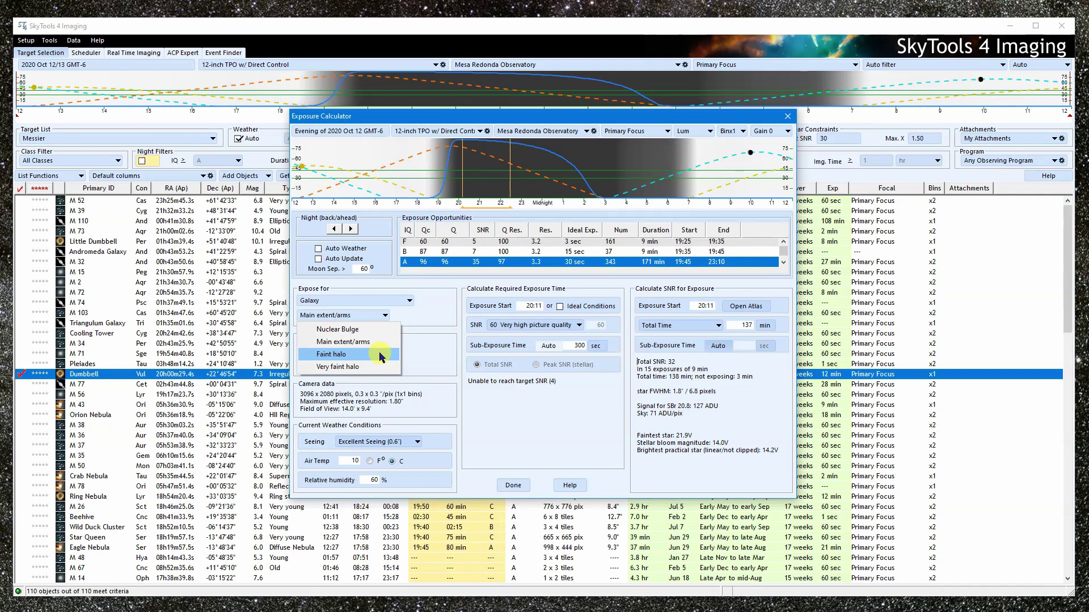
left_click(382, 356)
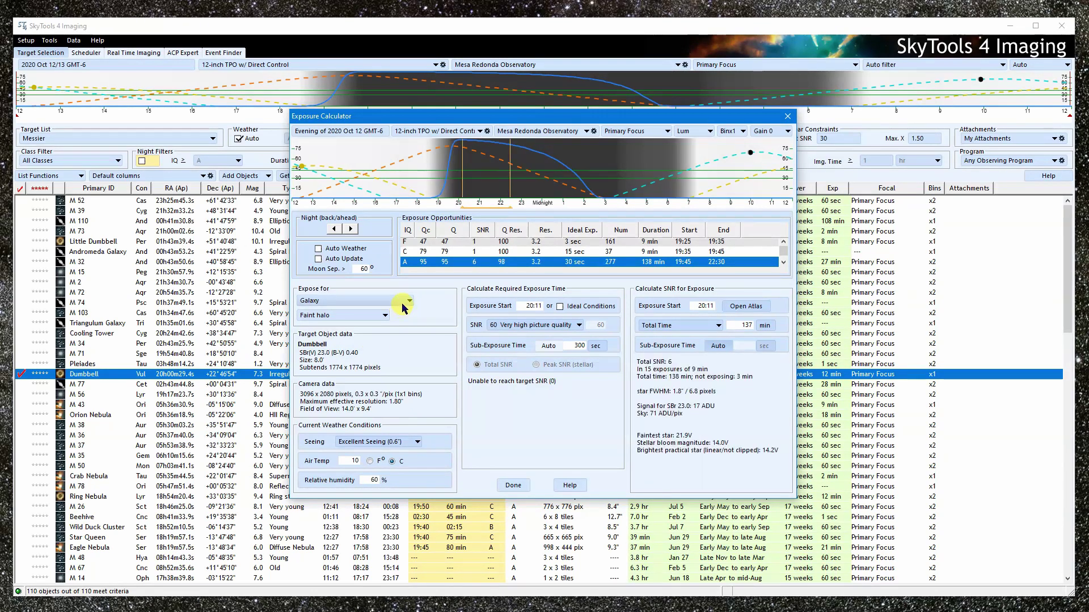
left_click(385, 315)
left_click(377, 327)
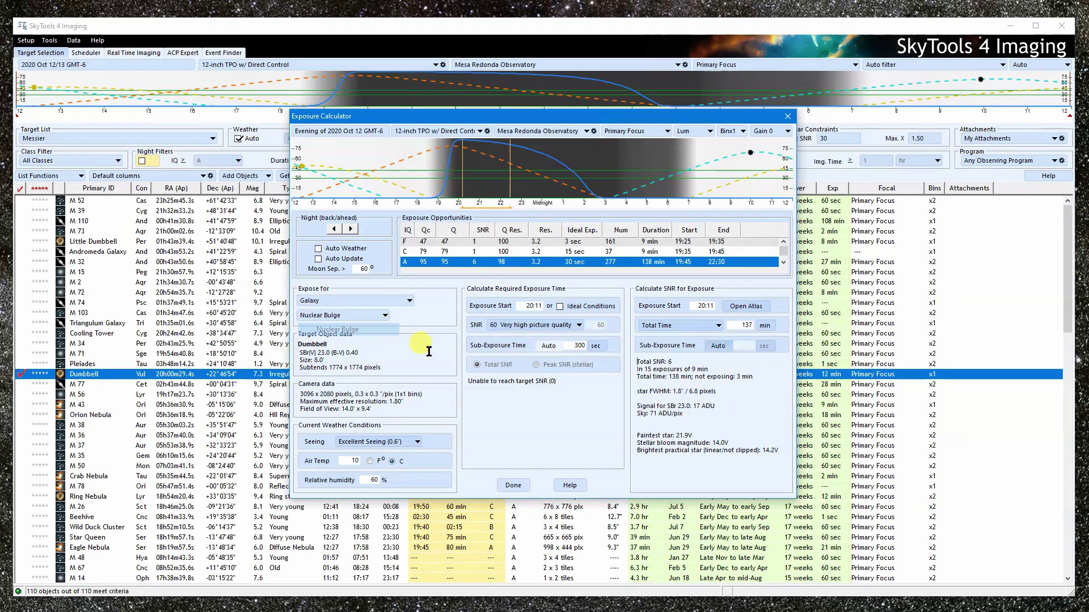
Keep the target SNR at 60 and switch the galaxy region back to Faint halo.
left_click(554, 325)
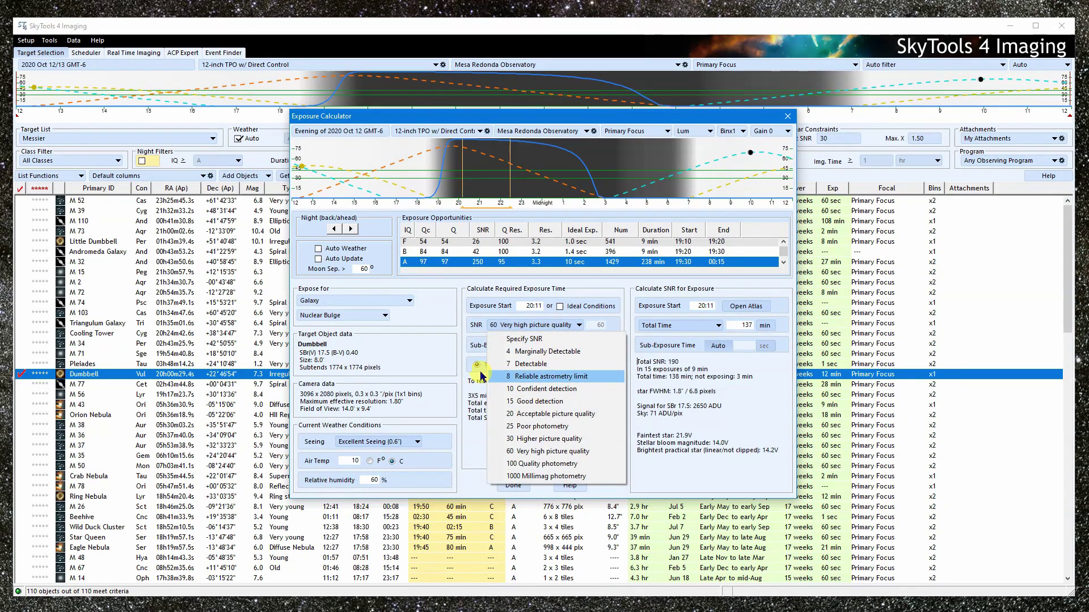
left_click(460, 372)
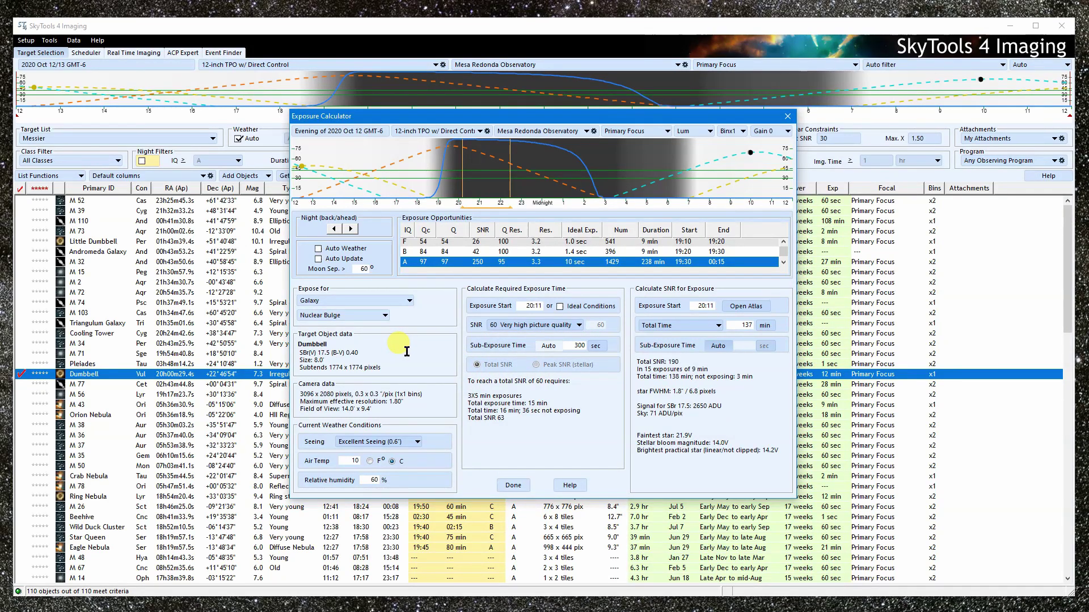
left_click(366, 315)
left_click(378, 355)
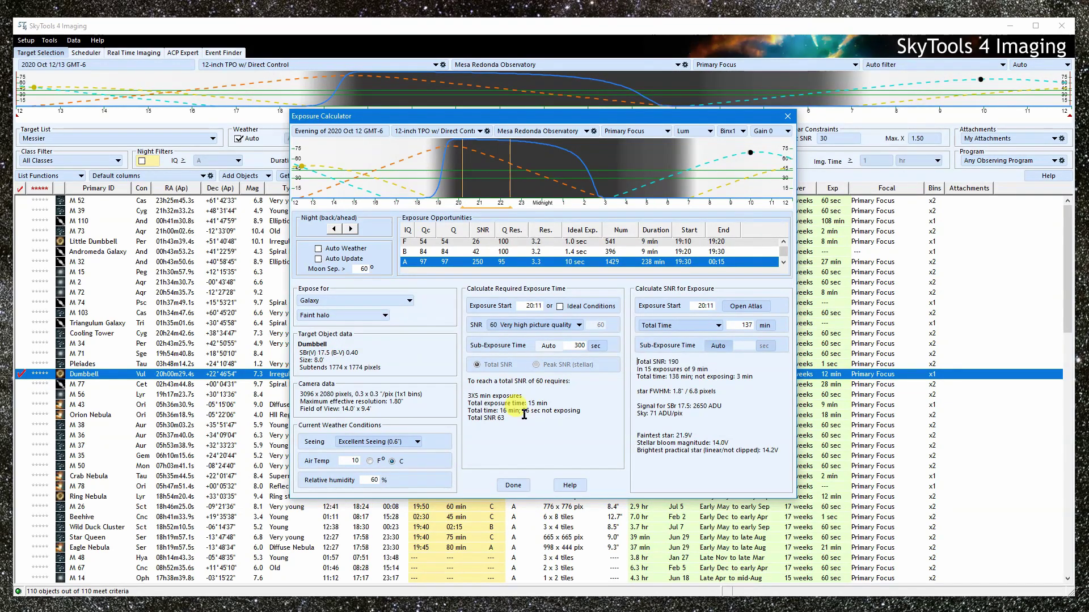